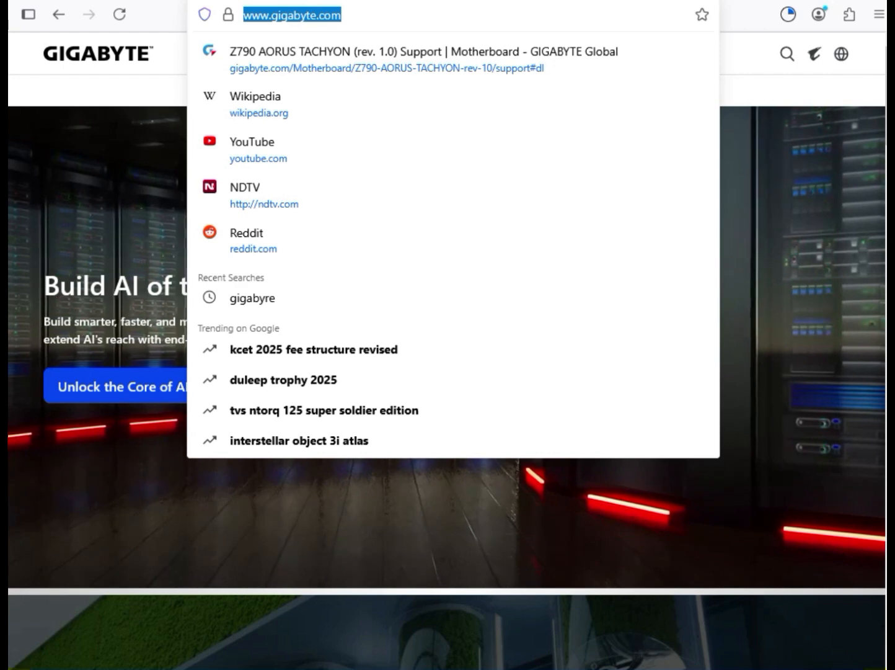
Search the GIGABYTE site for "Z790 AORUS PRO X WIFI7", limit the results to products, and open the motherboard's page
{"action": "key", "text": "Escape"}
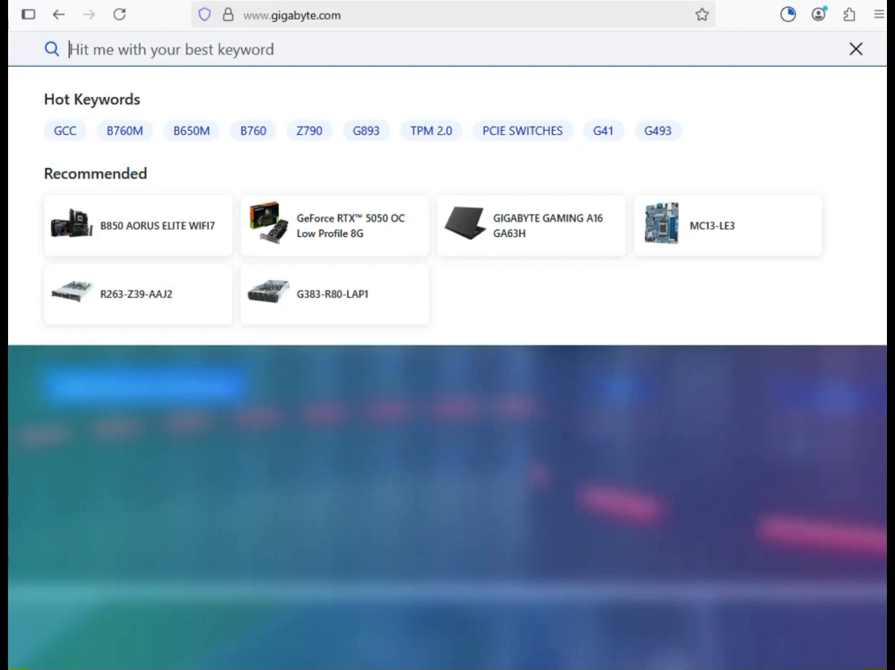
{"action": "type", "text": "Z790 AORUS PRO X WIFI7"}
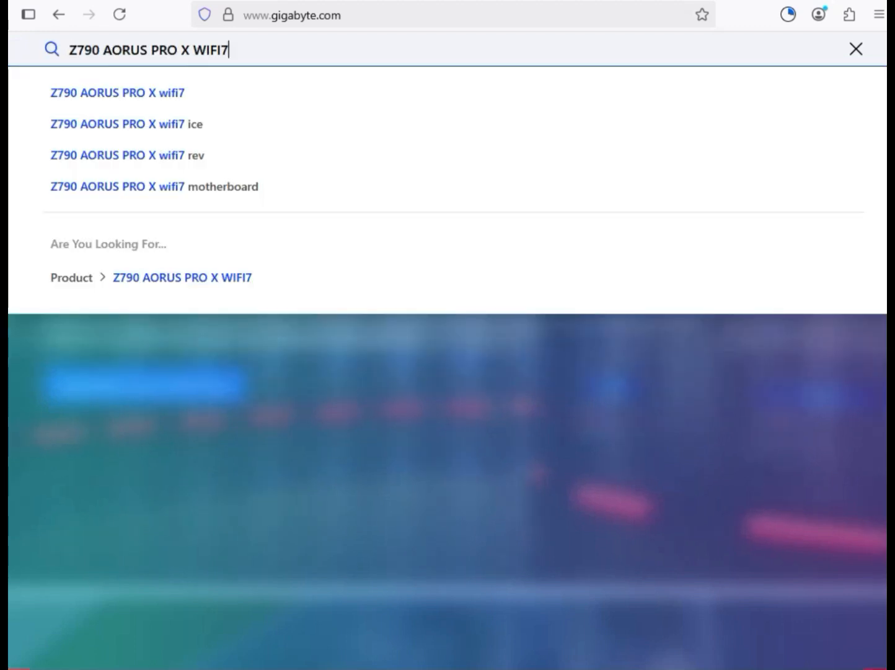
{"action": "key", "text": "Return"}
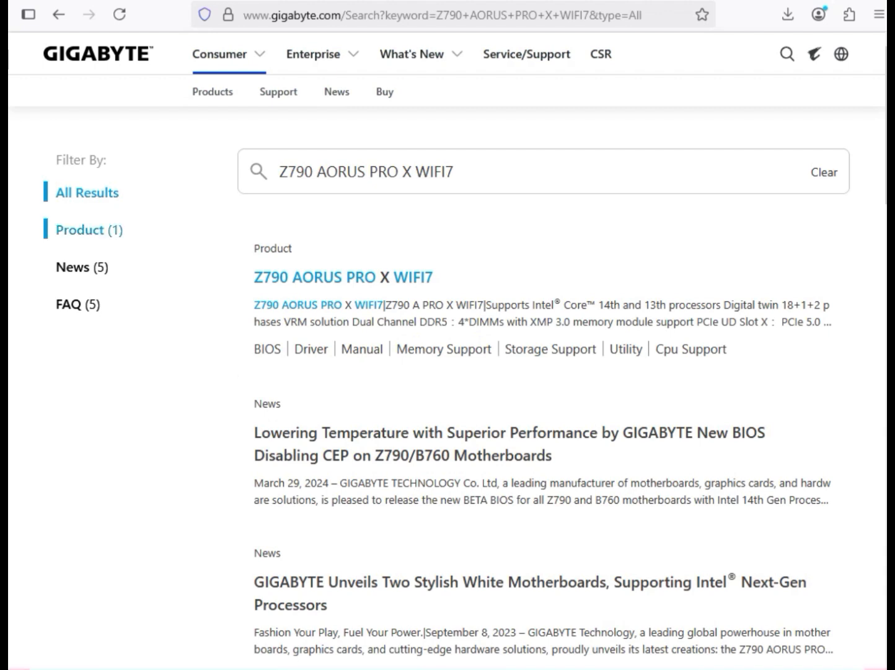
{"action": "left_click", "coordinate": [90, 230]}
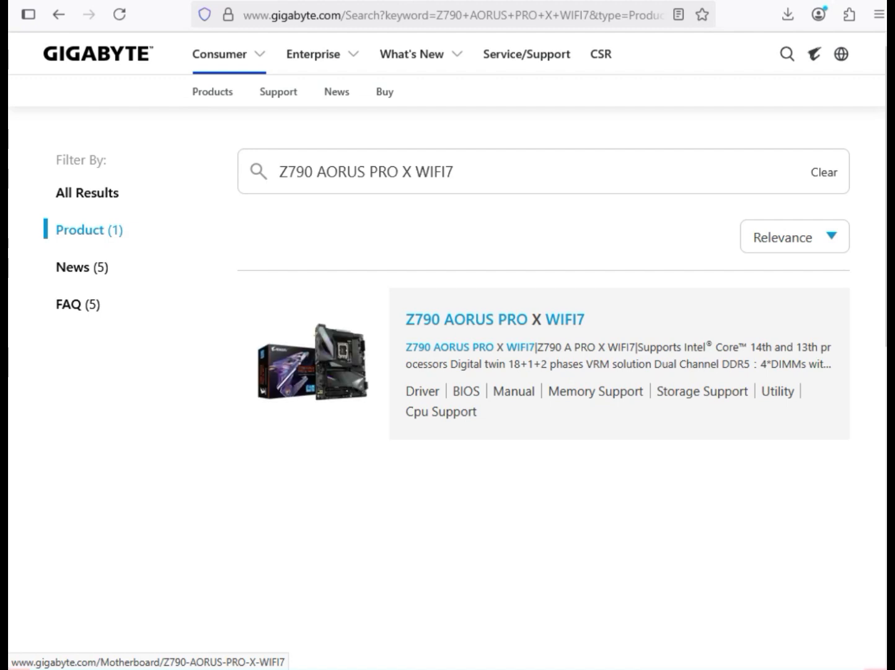
{"action": "left_click", "coordinate": [494, 319]}
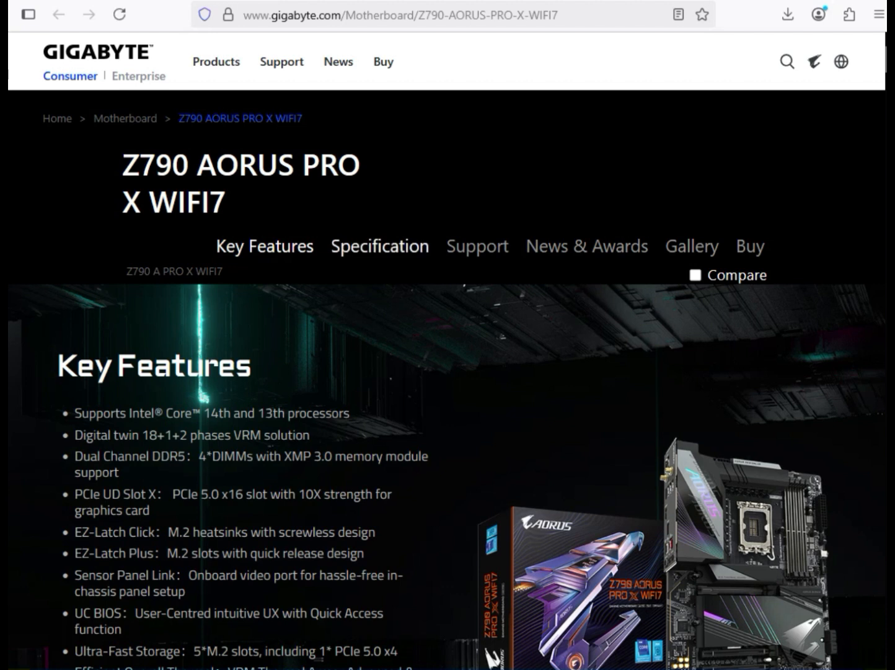
Open the motherboard's support downloads and filter the drivers to Windows 11 64bit
{"action": "left_click", "coordinate": [478, 246]}
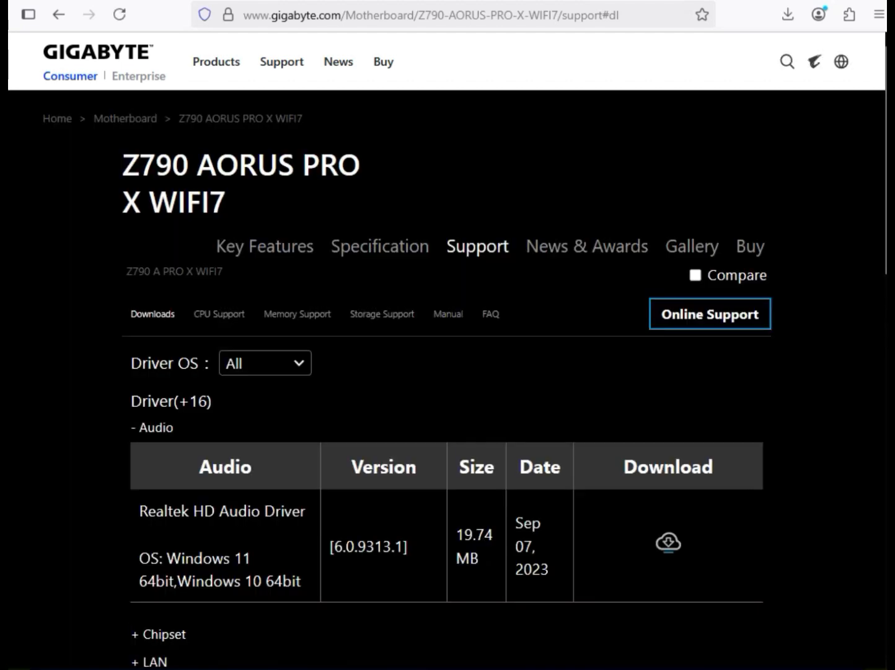
{"action": "left_click", "coordinate": [265, 362]}
{"action": "left_click", "coordinate": [286, 395]}
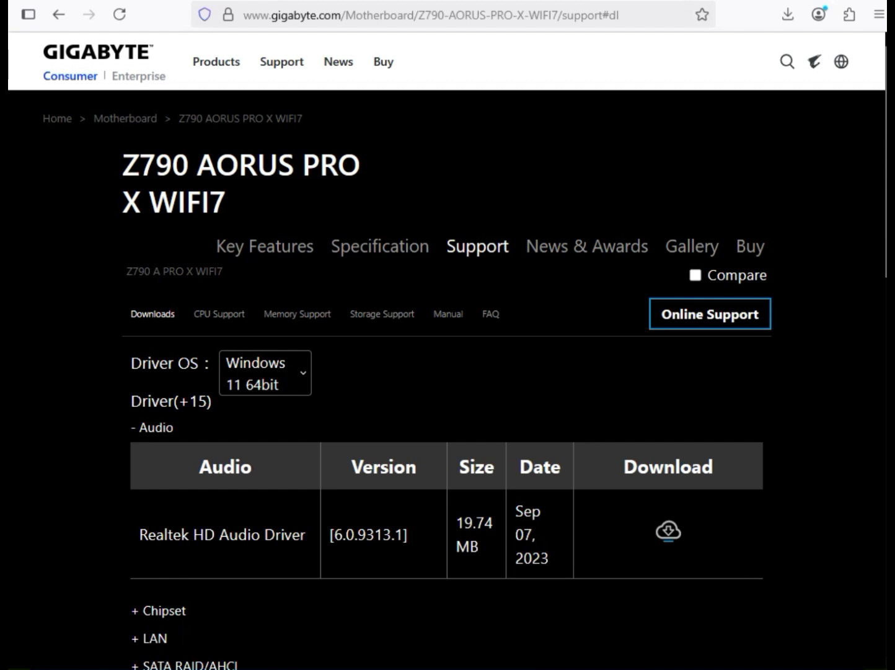
Download the Realtek HD Audio Driver, version 6.0.9313.1, from the Audio section
{"action": "double_click", "coordinate": [155, 428]}
{"action": "left_click_drag", "start_coordinate": [139, 535], "coordinate": [266, 535]}
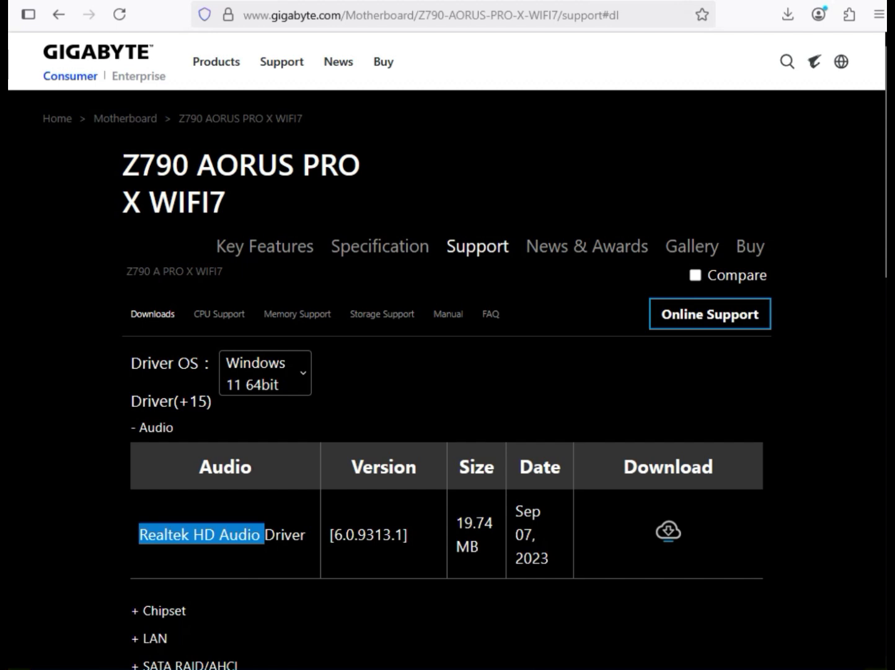
{"action": "left_click", "coordinate": [265, 535]}
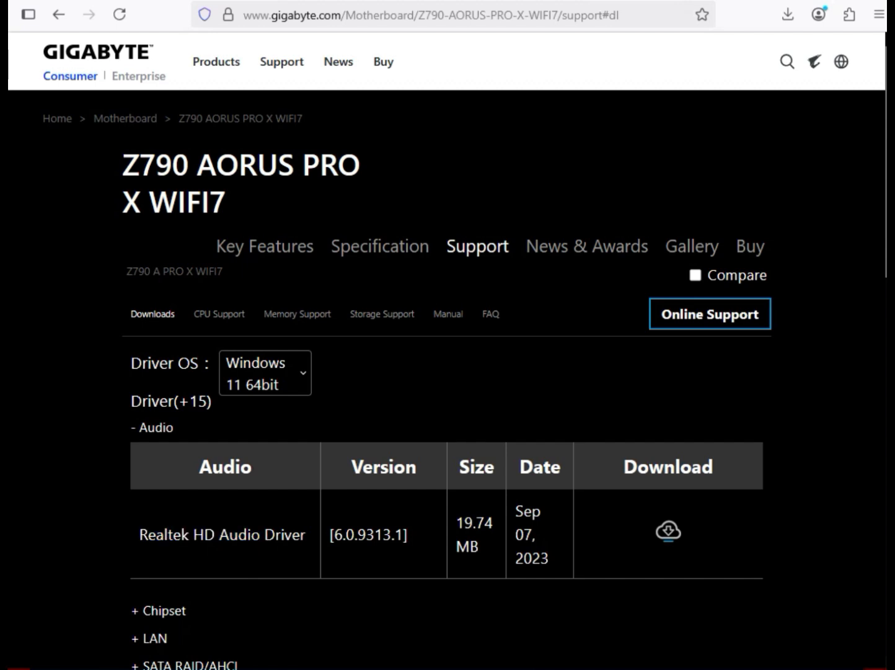
{"action": "left_click", "coordinate": [669, 530]}
{"action": "left_click", "coordinate": [668, 530]}
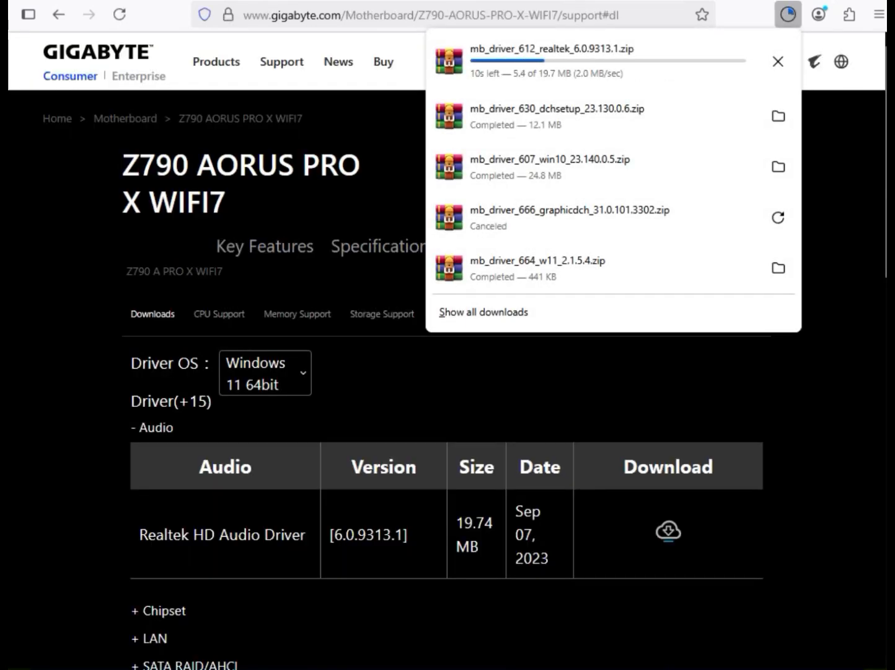
{"action": "left_click", "coordinate": [396, 595]}
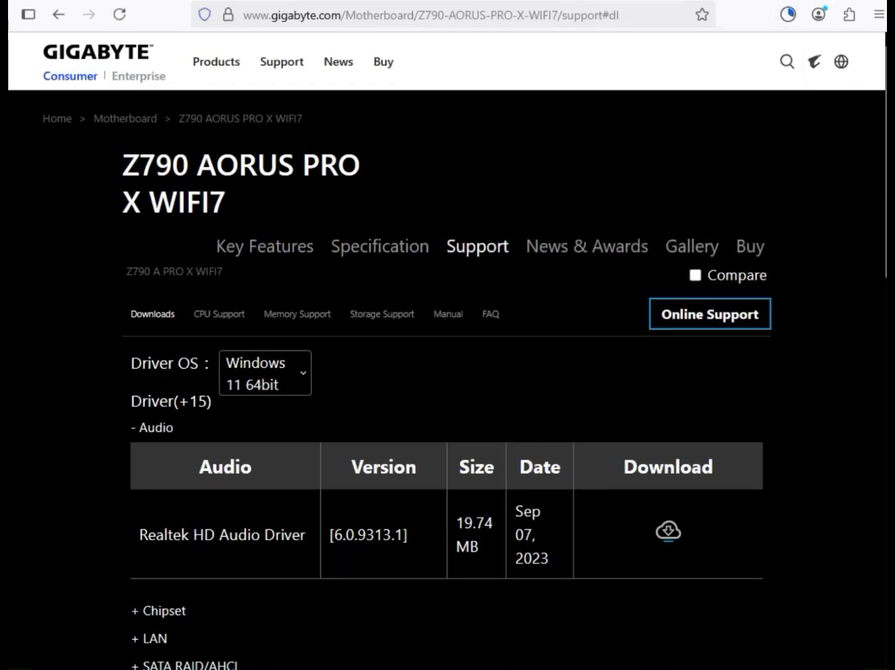
Expand the Chipset section and download the Intel Serial I/O driver, version 30.100.2237.26
{"action": "scroll", "coordinate": [397, 595], "scroll_direction": "down", "scroll_amount": 1}
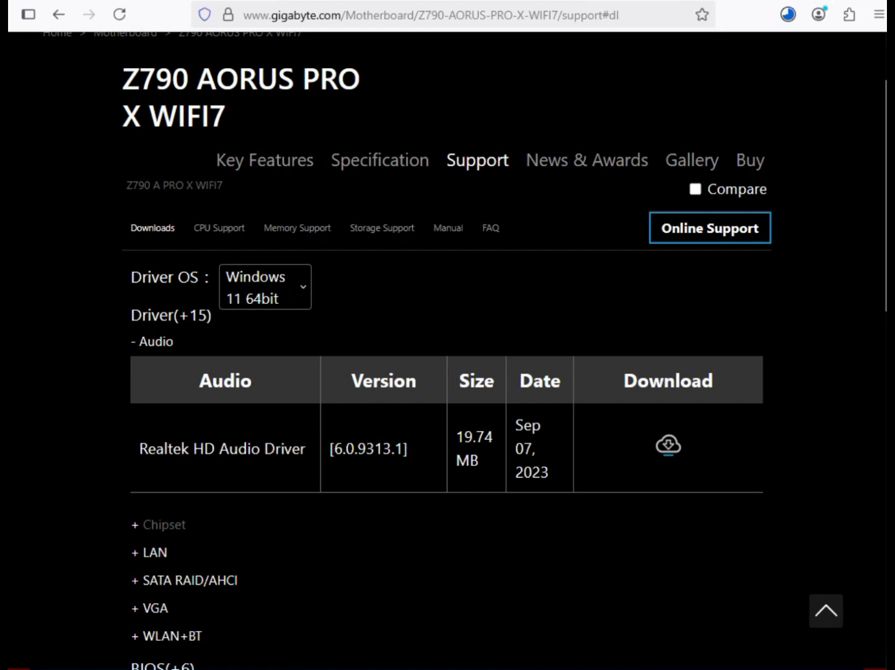
{"action": "left_click", "coordinate": [163, 524]}
{"action": "scroll", "coordinate": [447, 385], "scroll_direction": "down", "scroll_amount": 3}
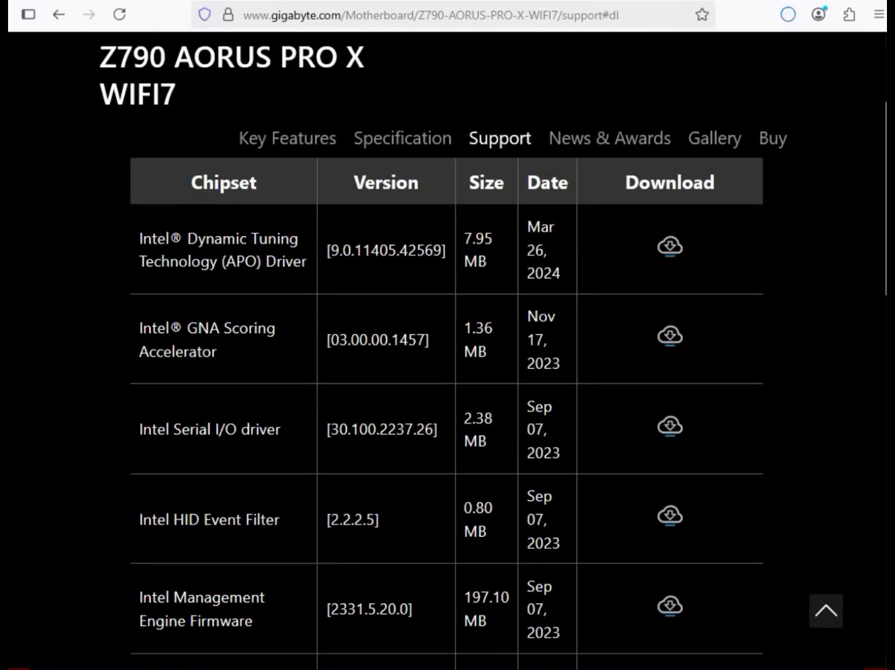
{"action": "left_click_drag", "start_coordinate": [170, 429], "coordinate": [275, 429]}
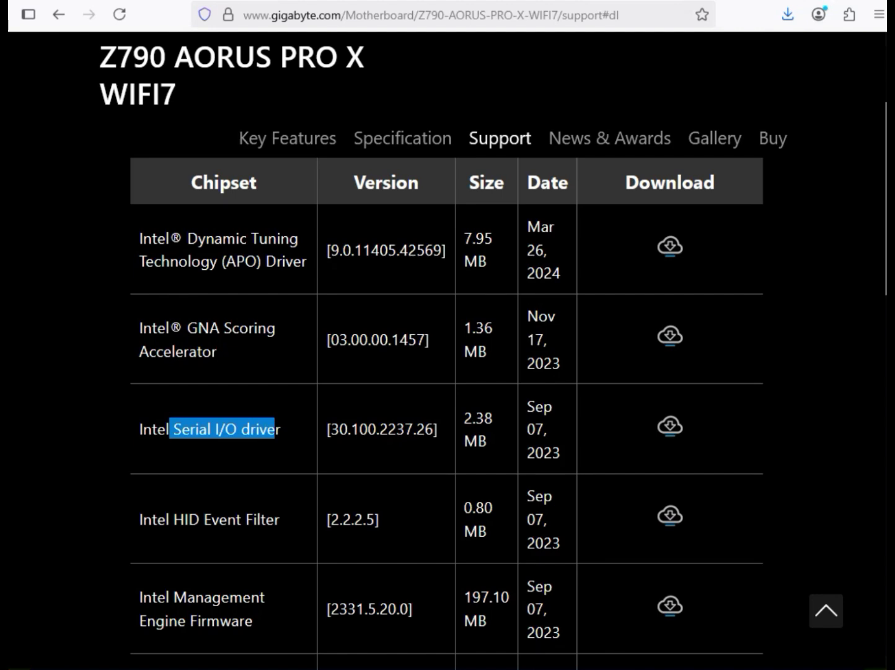
{"action": "left_click", "coordinate": [670, 425]}
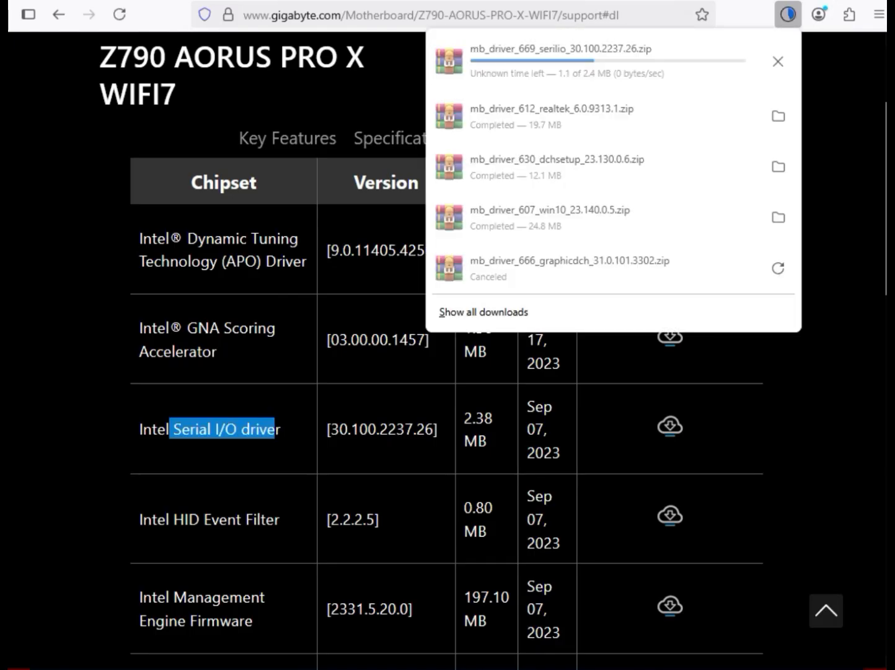
Download the Intel Management Engine Firmware, version 2331.5.20.0, from the Chipset section
{"action": "mouse_move", "coordinate": [139, 597]}
{"action": "left_mouse_down"}
{"action": "mouse_move", "coordinate": [230, 620]}
{"action": "mouse_move", "coordinate": [138, 597]}
{"action": "left_mouse_up"}
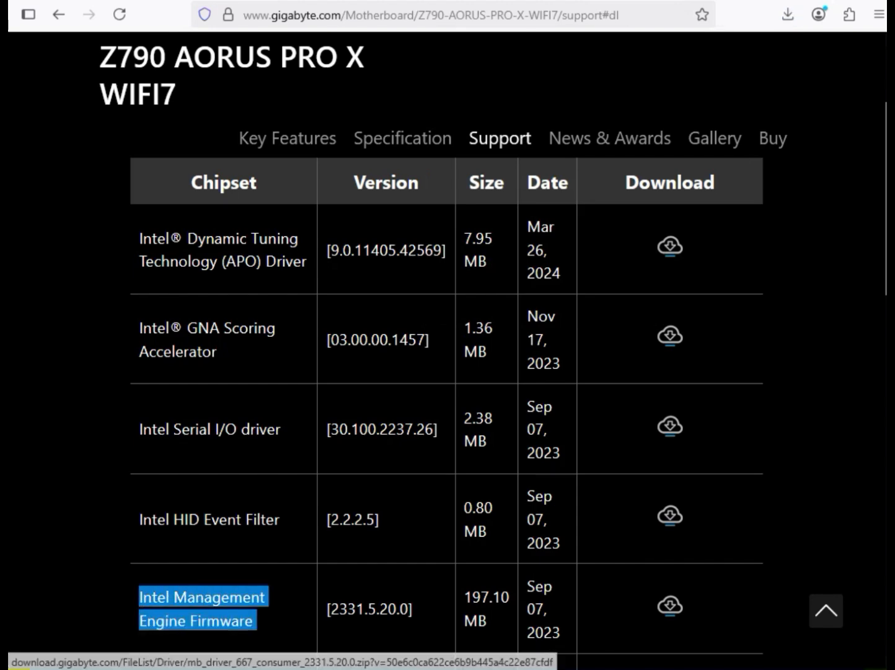
{"action": "left_click", "coordinate": [671, 605]}
{"action": "left_click", "coordinate": [620, 496]}
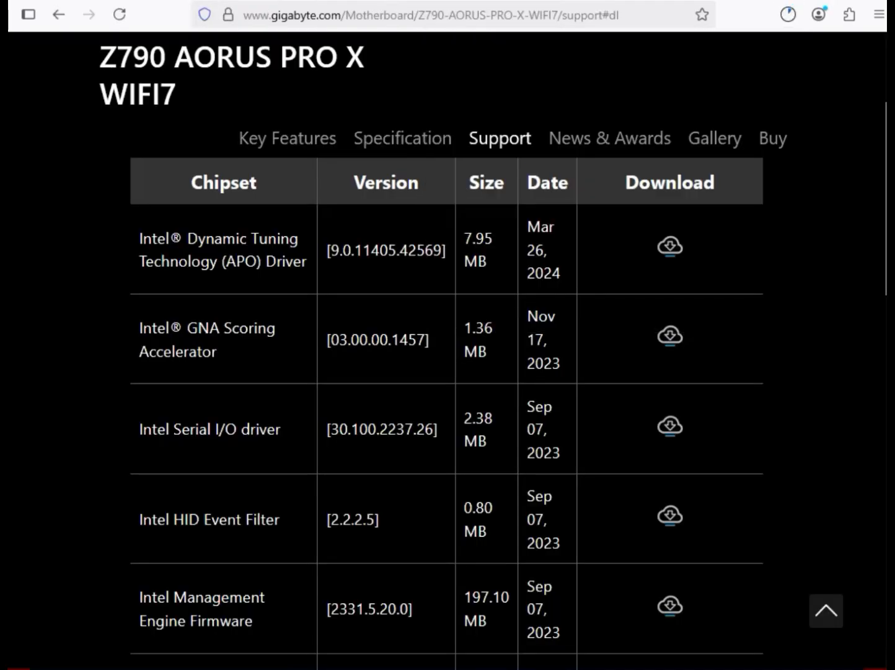
Expand the LAN section and download the Realtek LAN Driver, version 11.24.0318.2025
{"action": "scroll", "coordinate": [620, 496], "scroll_direction": "down", "scroll_amount": 5}
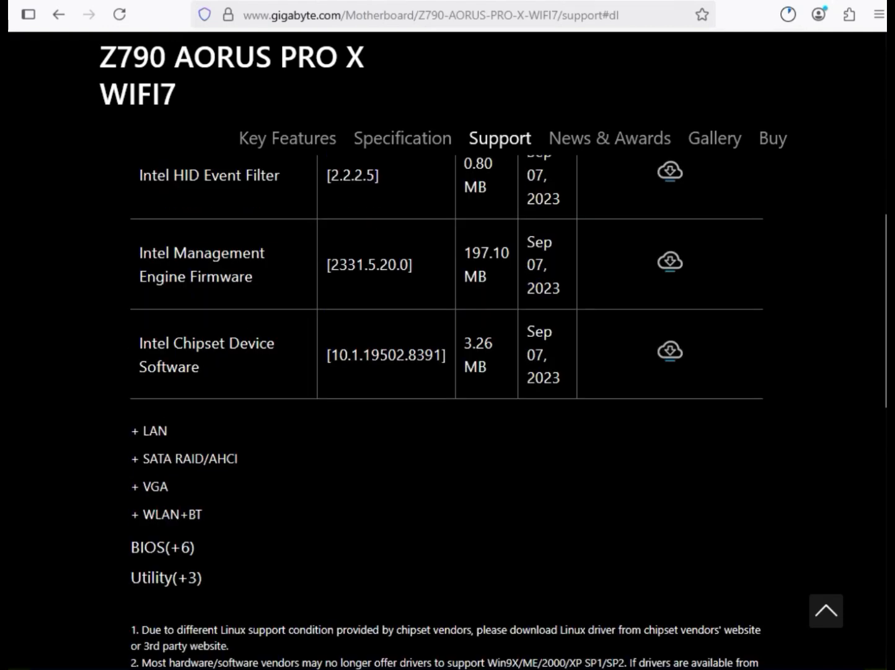
{"action": "left_click_drag", "start_coordinate": [186, 367], "coordinate": [180, 407]}
{"action": "left_click", "coordinate": [155, 431]}
{"action": "scroll", "coordinate": [447, 410], "scroll_direction": "up", "scroll_amount": 7}
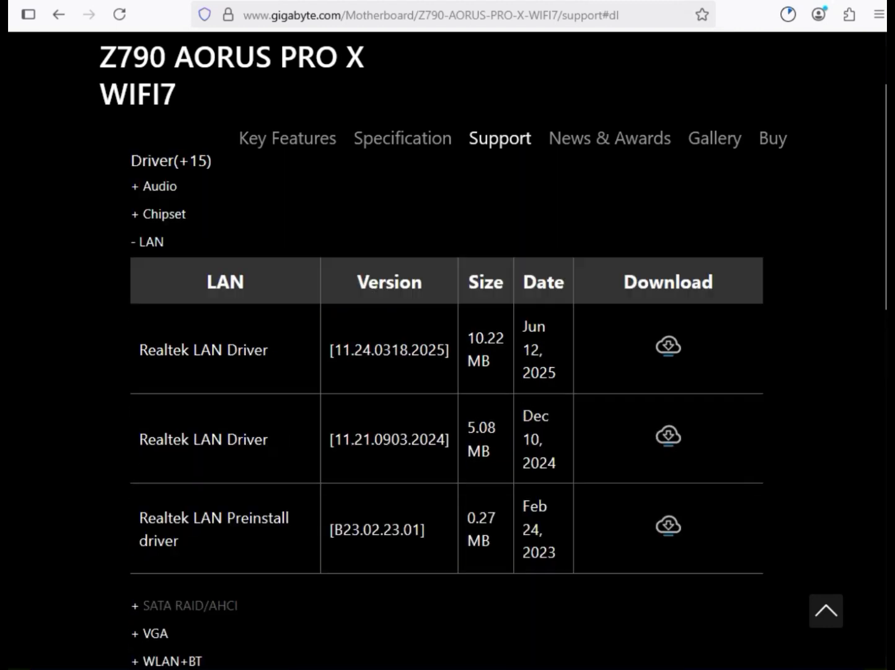
{"action": "left_click_drag", "start_coordinate": [139, 364], "coordinate": [620, 364]}
{"action": "left_click", "coordinate": [669, 360]}
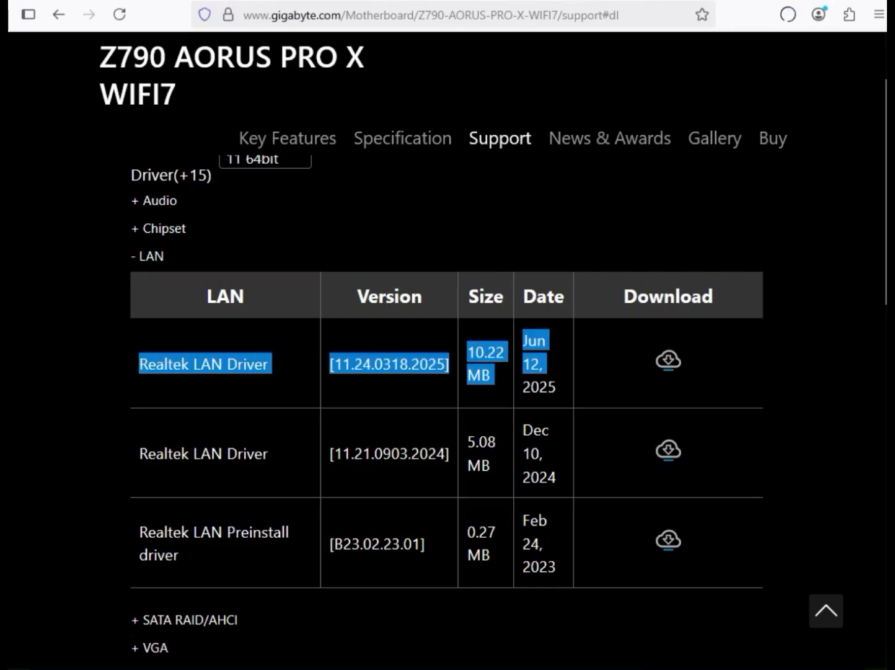
{"action": "left_click", "coordinate": [625, 379]}
Expand the VGA section and download the Intel Graphic Driver, version 32.0.101.5542
{"action": "scroll", "coordinate": [446, 409], "scroll_direction": "down", "scroll_amount": 3}
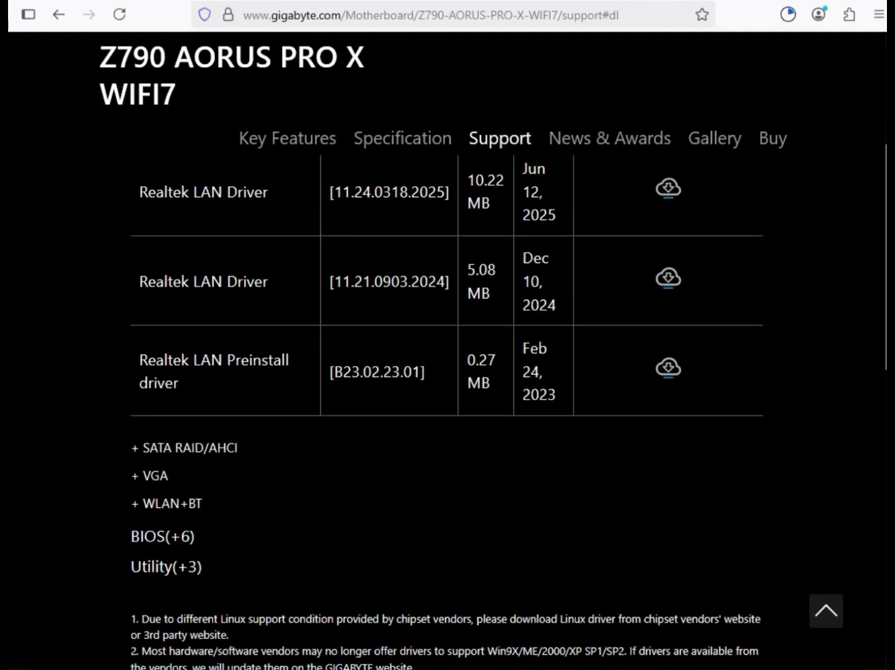
{"action": "left_click_drag", "start_coordinate": [169, 475], "coordinate": [138, 475]}
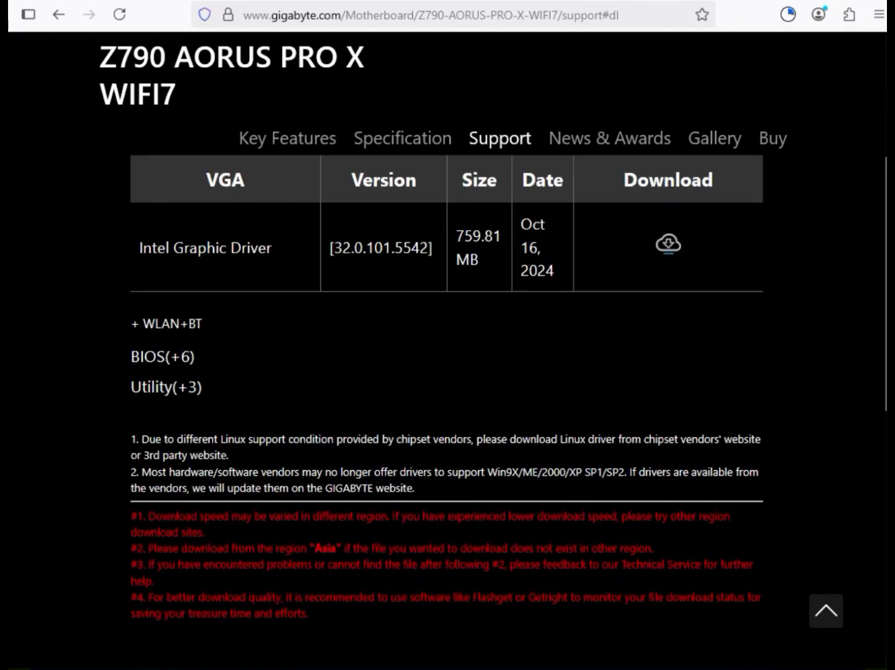
{"action": "scroll", "coordinate": [446, 409], "scroll_direction": "up", "scroll_amount": 3}
{"action": "left_click_drag", "start_coordinate": [158, 420], "coordinate": [272, 420]}
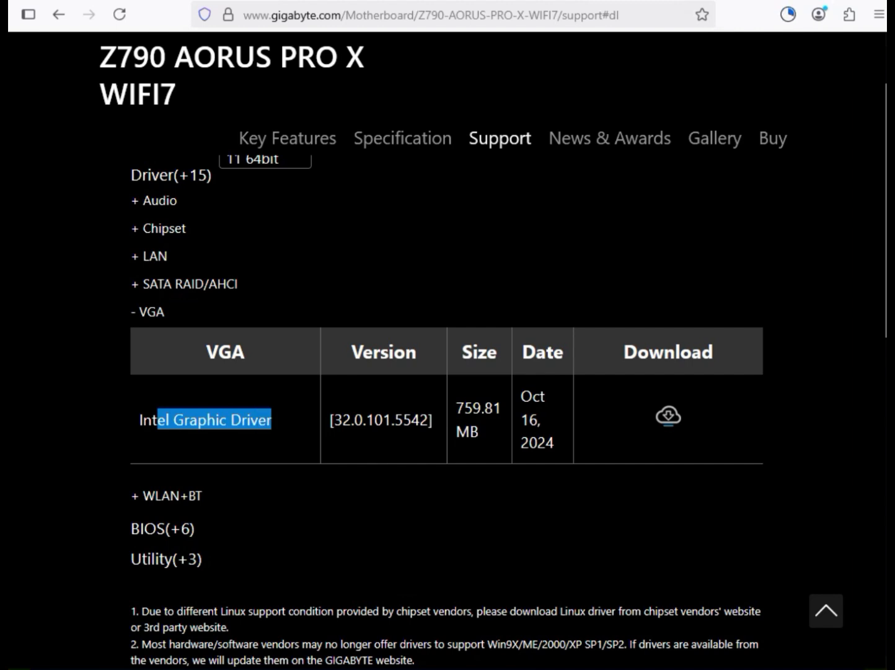
{"action": "left_click", "coordinate": [668, 416]}
Expand the WLAN+BT section and download the Intel WIFI driver 23.20.0.4 and the Intel Bluetooth Driver 23.20.0.3
{"action": "left_click", "coordinate": [167, 495]}
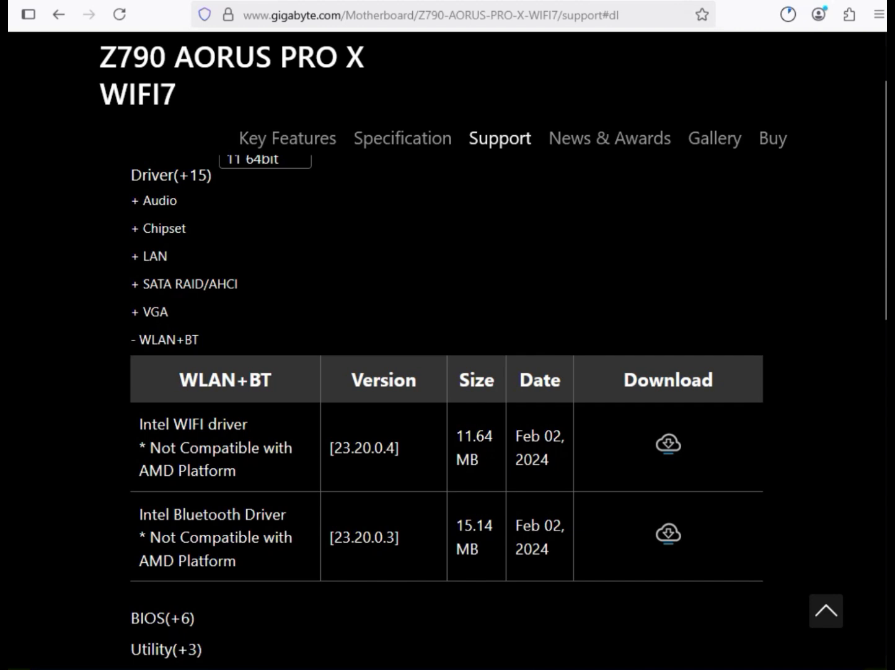
{"action": "left_click_drag", "start_coordinate": [152, 424], "coordinate": [234, 424]}
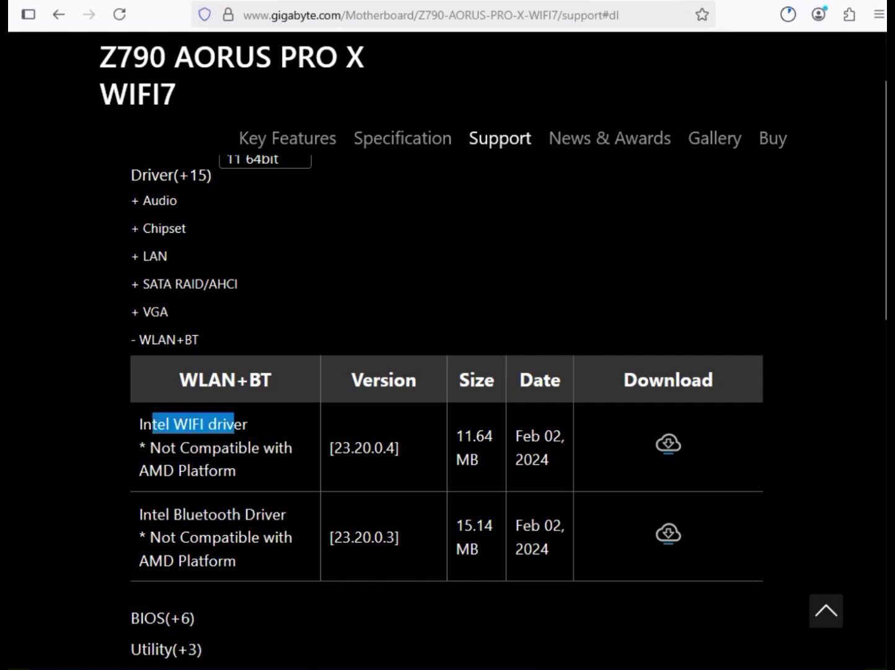
{"action": "left_click_drag", "start_coordinate": [169, 514], "coordinate": [281, 514]}
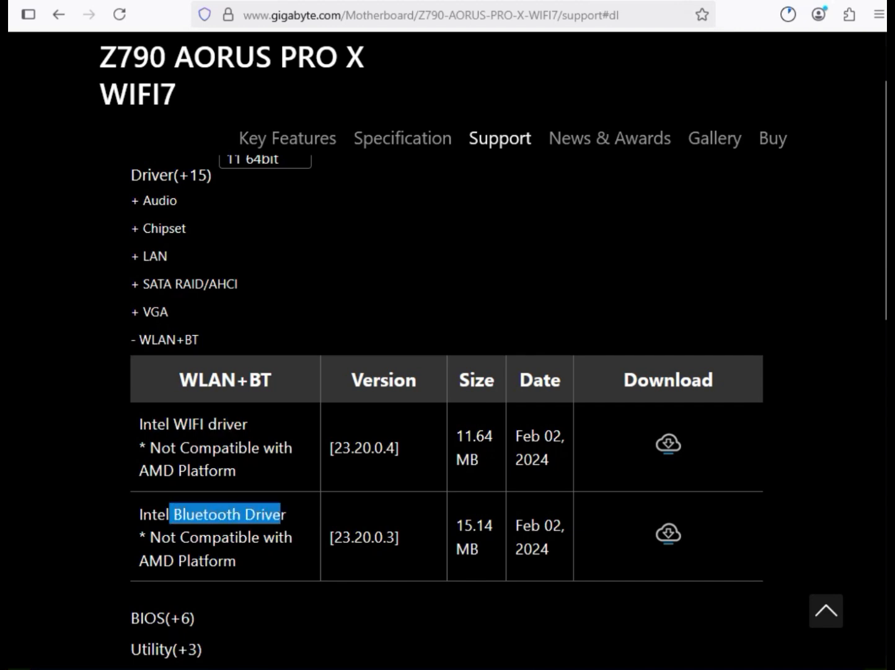
{"action": "left_click", "coordinate": [669, 444]}
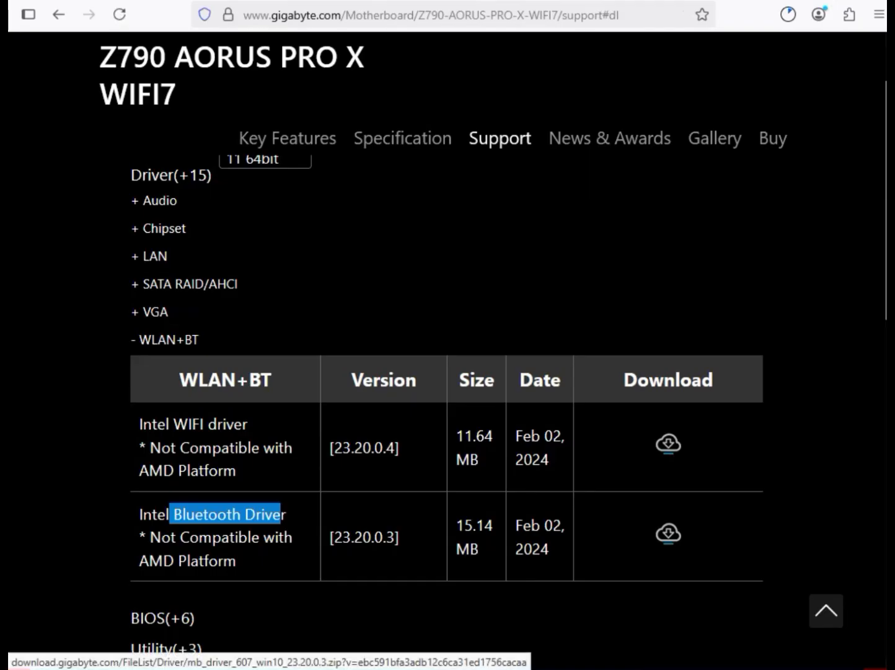
{"action": "left_click", "coordinate": [668, 533]}
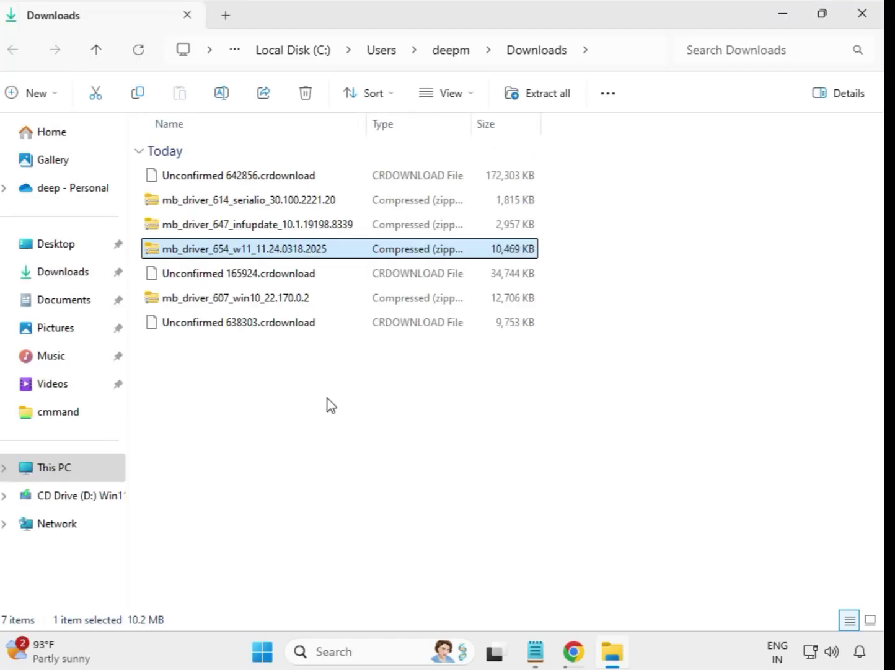
{"action": "left_click_drag", "start_coordinate": [326, 397], "coordinate": [307, 180]}
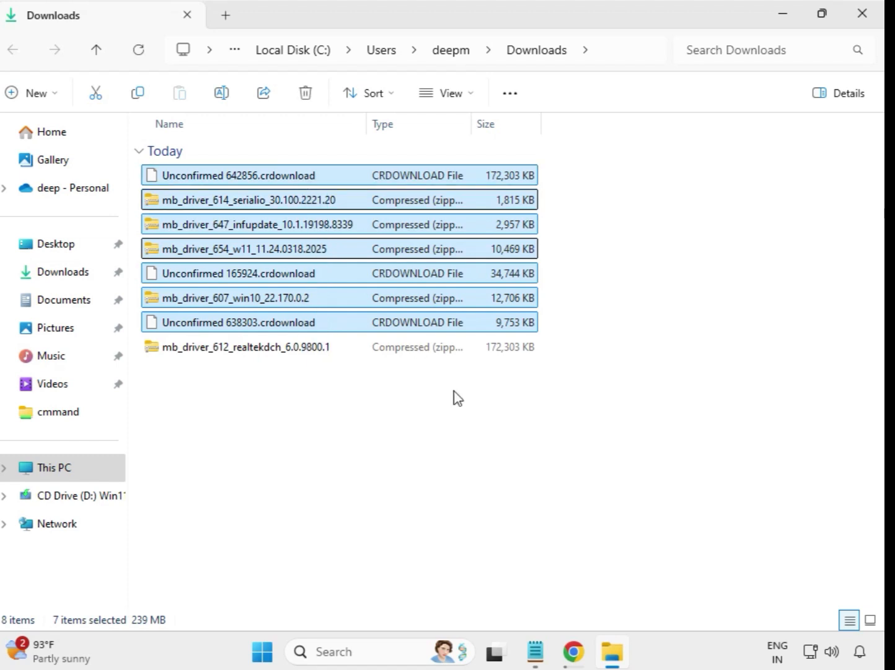
{"action": "left_click", "coordinate": [484, 414]}
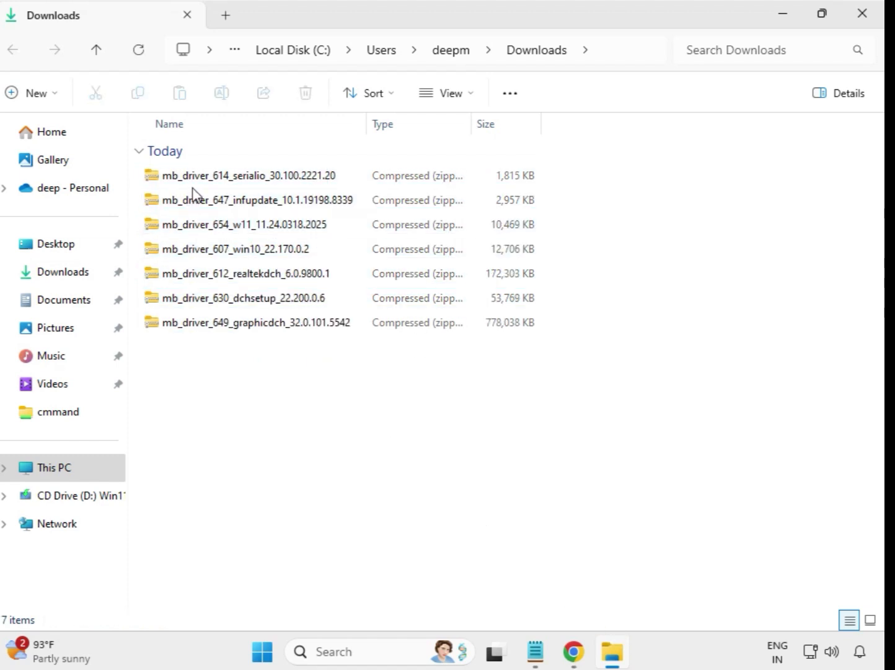
Extract the mb_driver_614_serialio_30.100.2221.20 archive to its default folder in Downloads and close the window showing the extracted files
{"action": "left_click", "coordinate": [230, 180]}
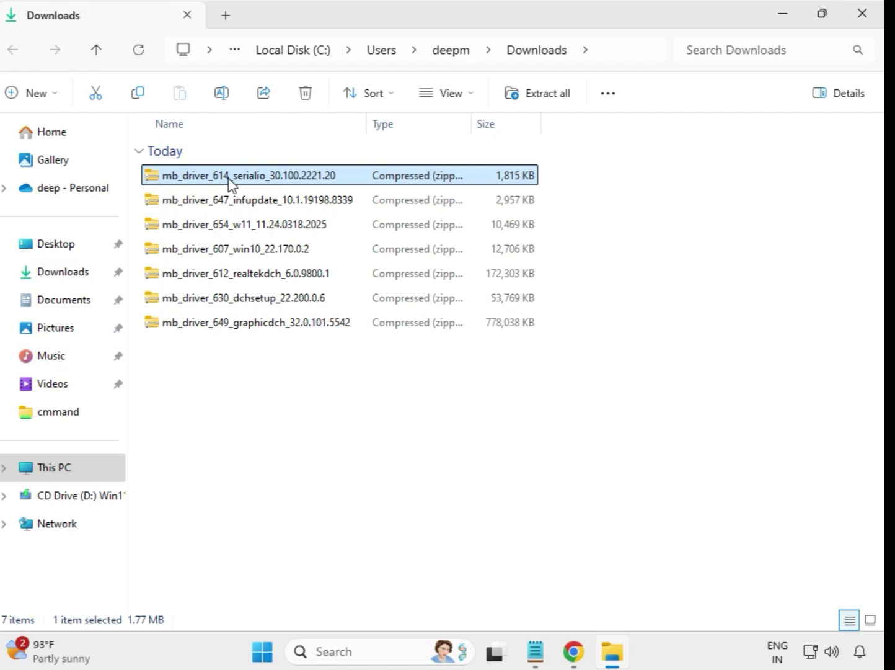
{"action": "right_click", "coordinate": [229, 180]}
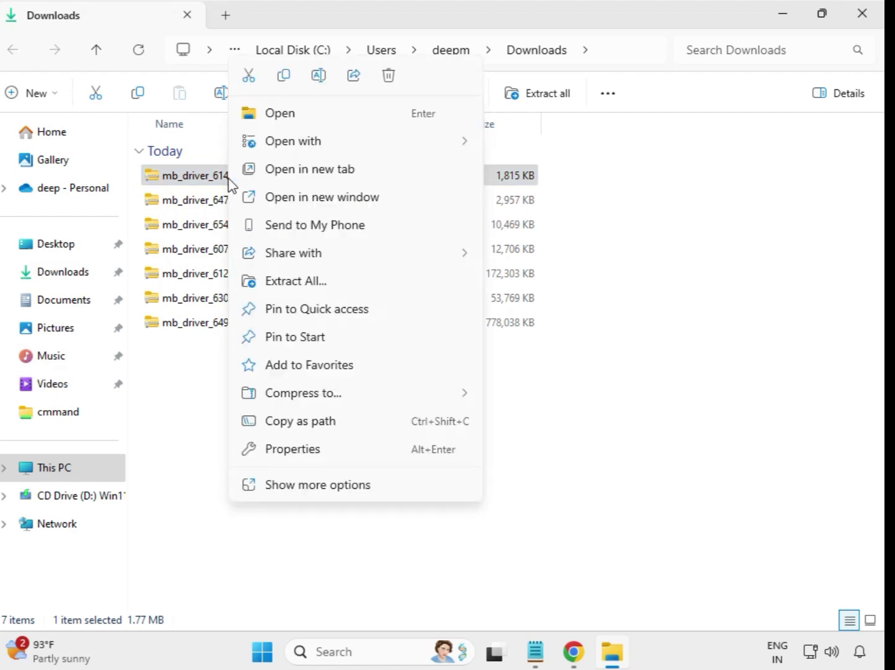
{"action": "left_click", "coordinate": [303, 292]}
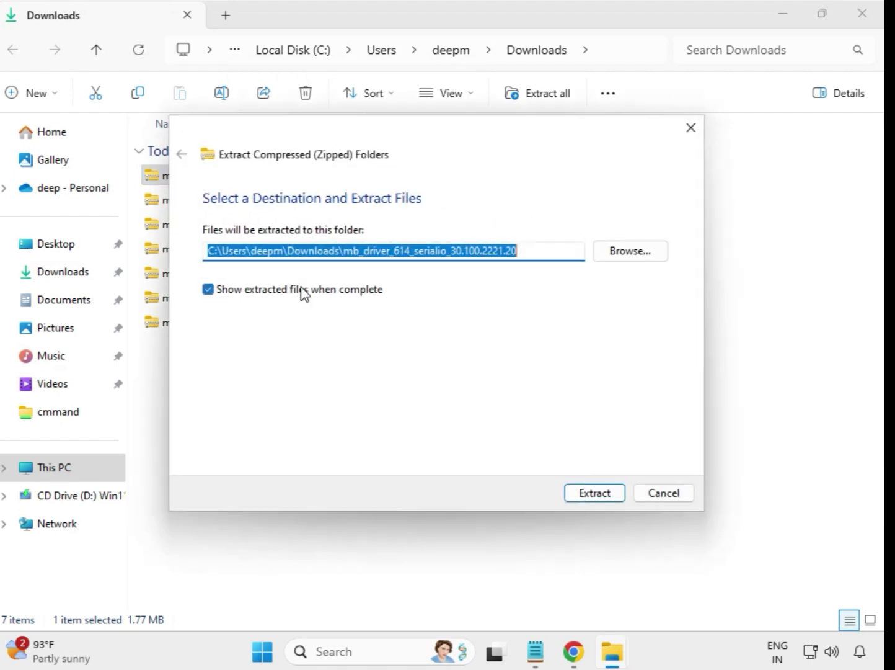
{"action": "left_click", "coordinate": [604, 496]}
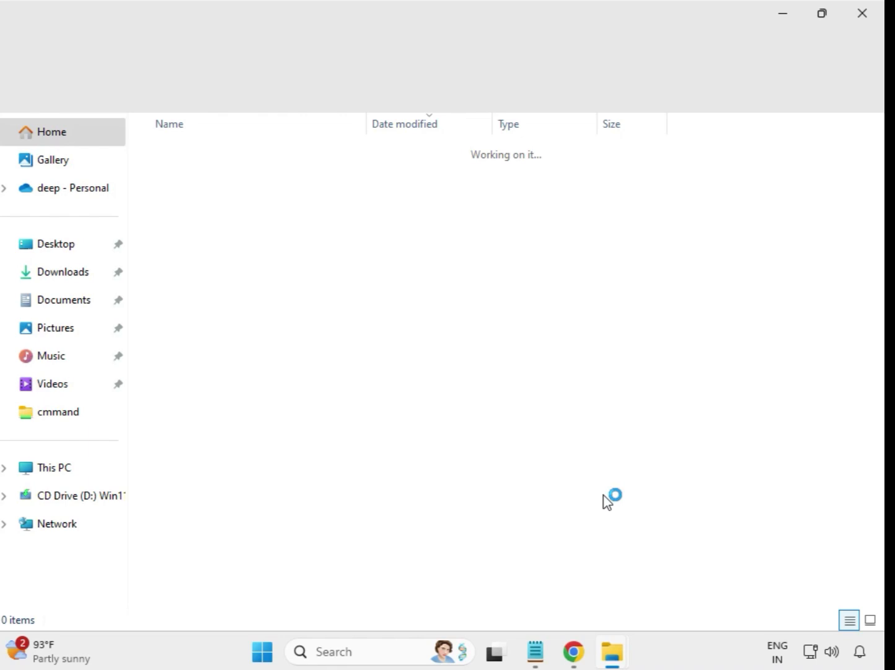
{"action": "left_click", "coordinate": [864, 21]}
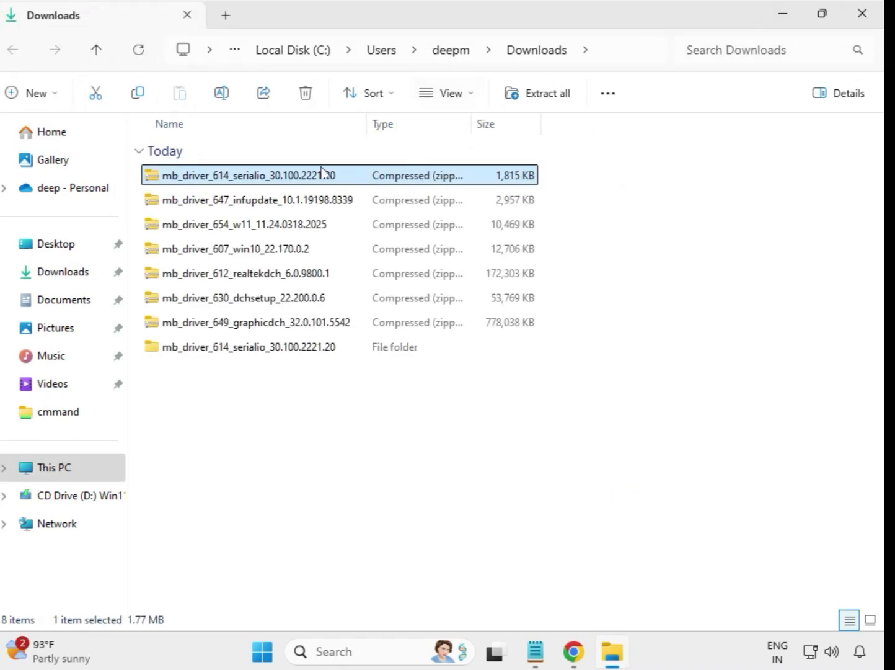
Extract the mb_driver_647_infupdate_10.1.19198.8339 archive to its default folder in Downloads and close the window showing the extracted files
{"action": "left_click", "coordinate": [238, 353]}
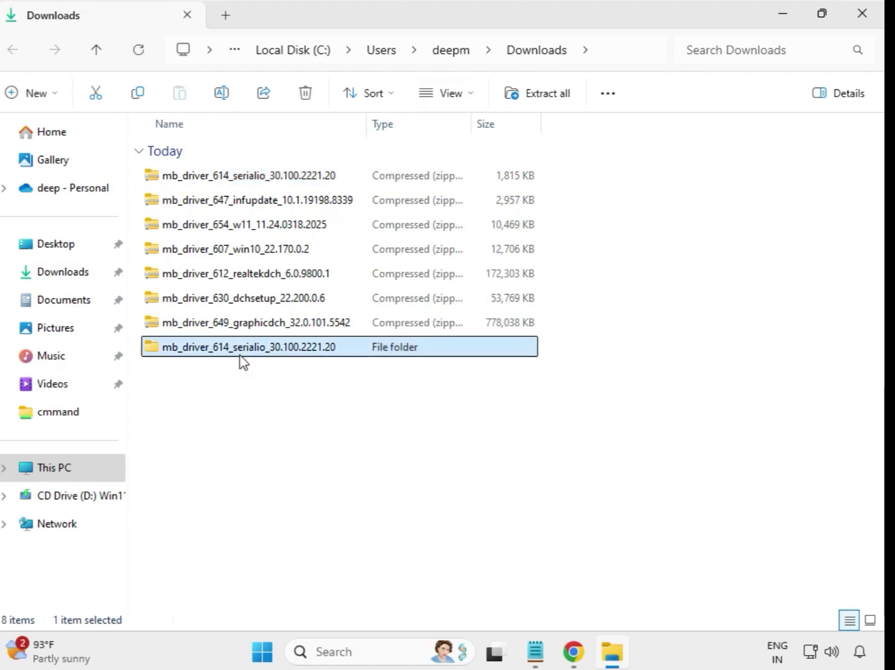
{"action": "left_click", "coordinate": [234, 208]}
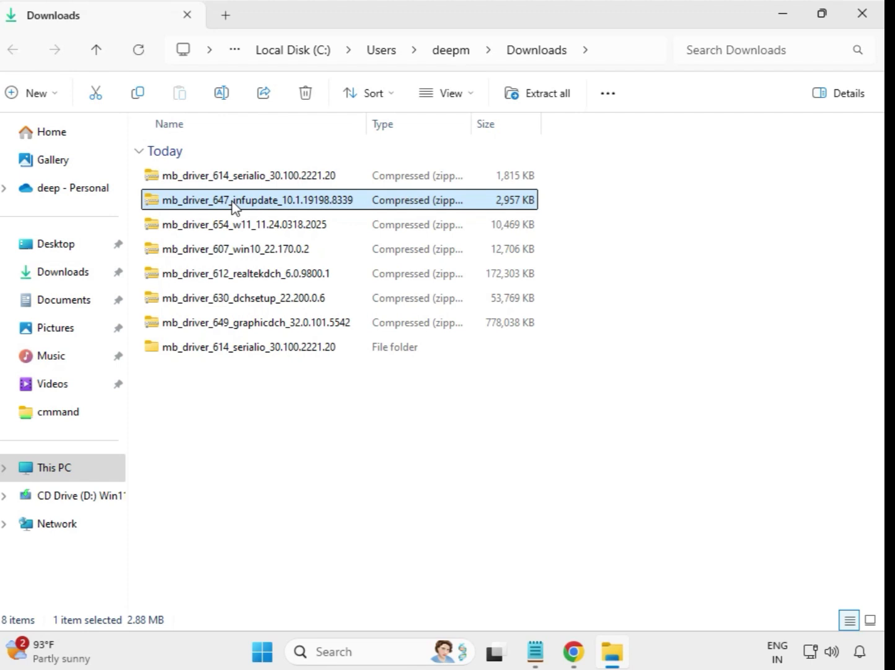
{"action": "right_click", "coordinate": [233, 207]}
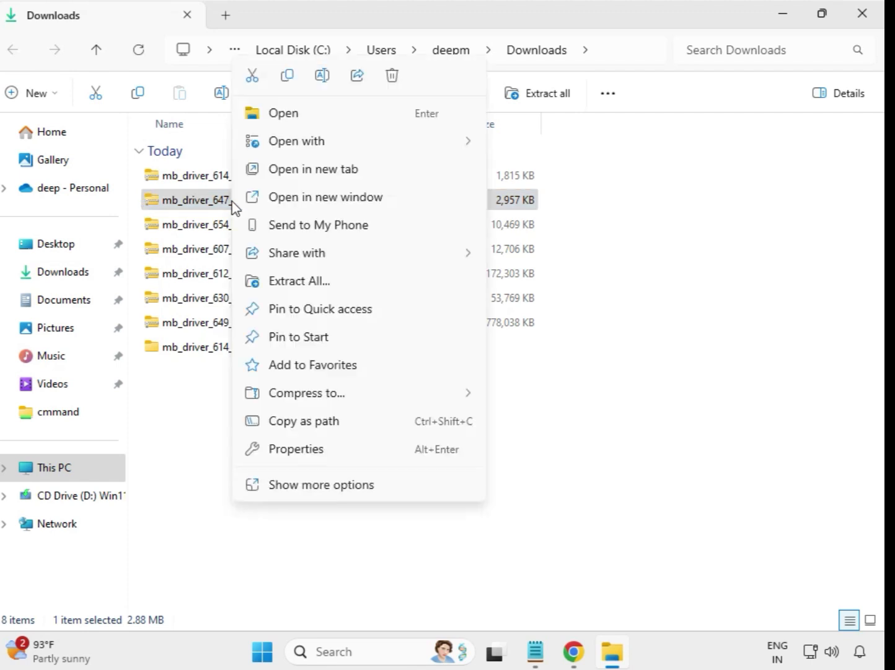
{"action": "left_click", "coordinate": [303, 286]}
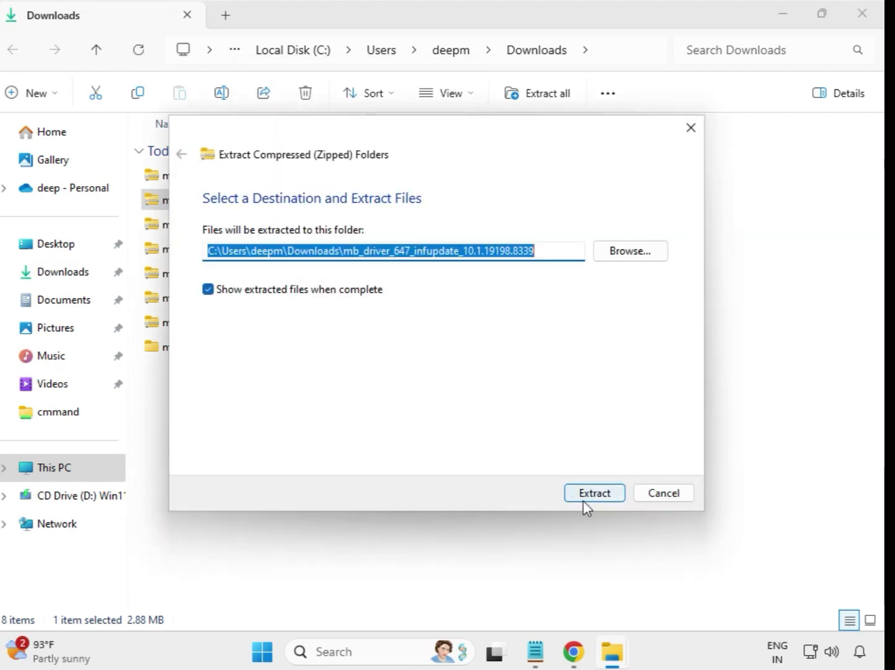
{"action": "left_click", "coordinate": [594, 493]}
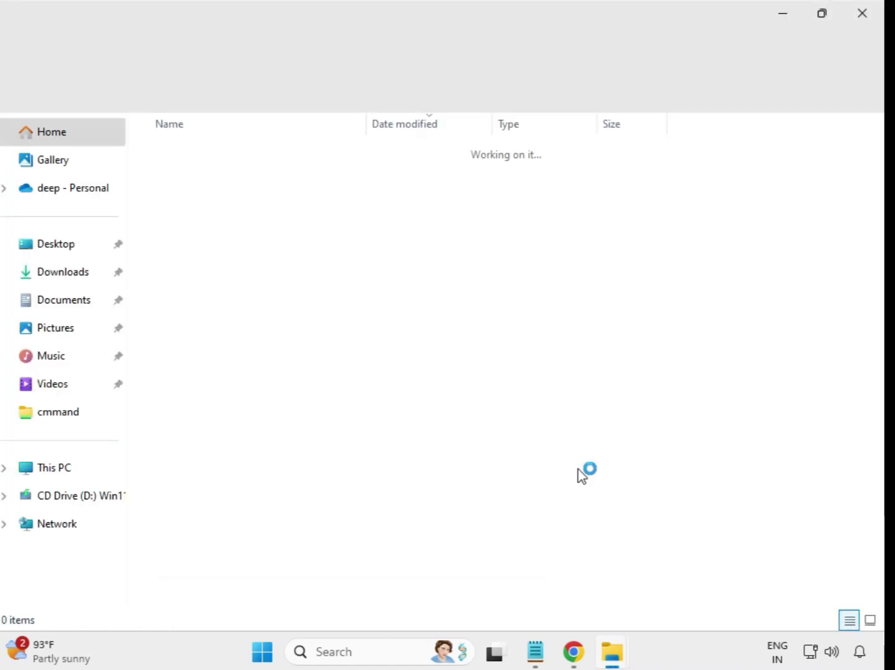
{"action": "left_click", "coordinate": [861, 21]}
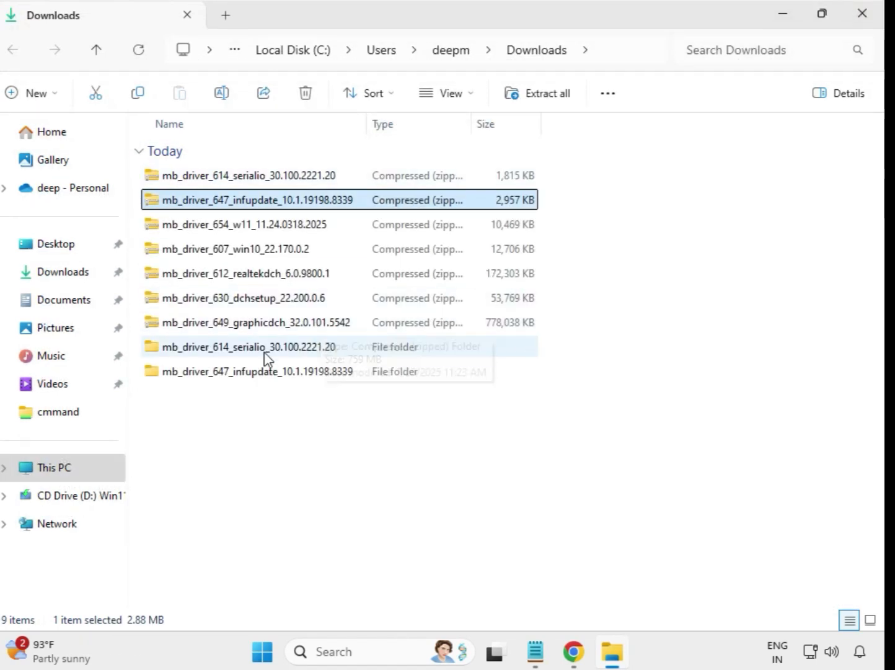
Extract the mb_driver_654_w11_11.24.0318.2025 archive to its default folder in Downloads and close the extracted files window
{"action": "left_click", "coordinate": [229, 232]}
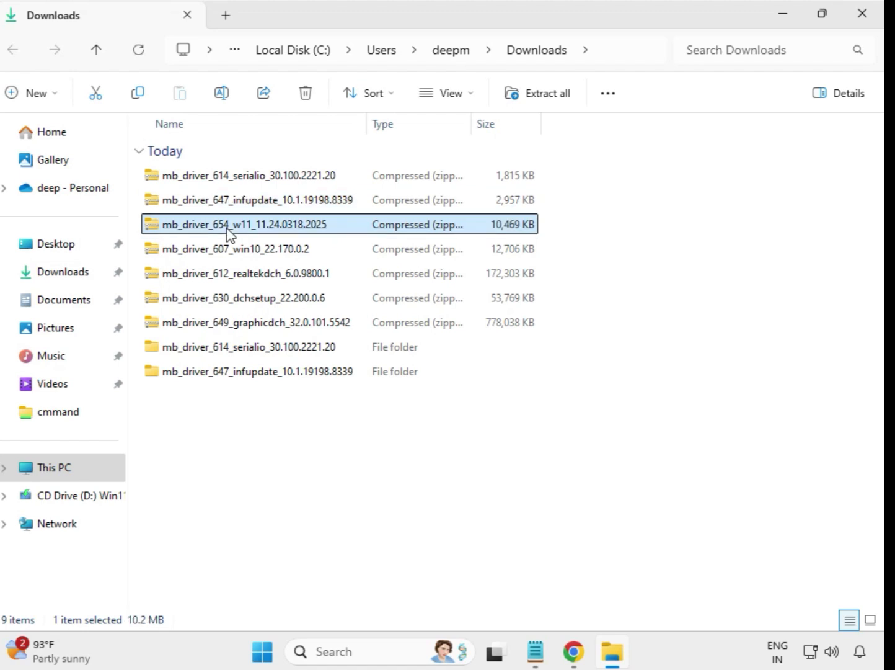
{"action": "right_click", "coordinate": [229, 231]}
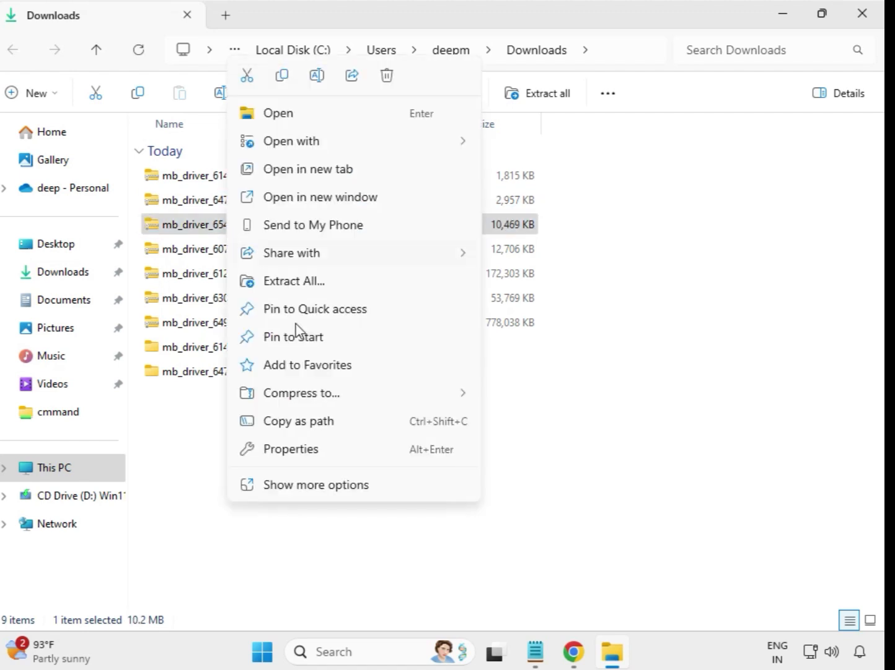
{"action": "left_click", "coordinate": [306, 283]}
{"action": "left_click", "coordinate": [582, 494]}
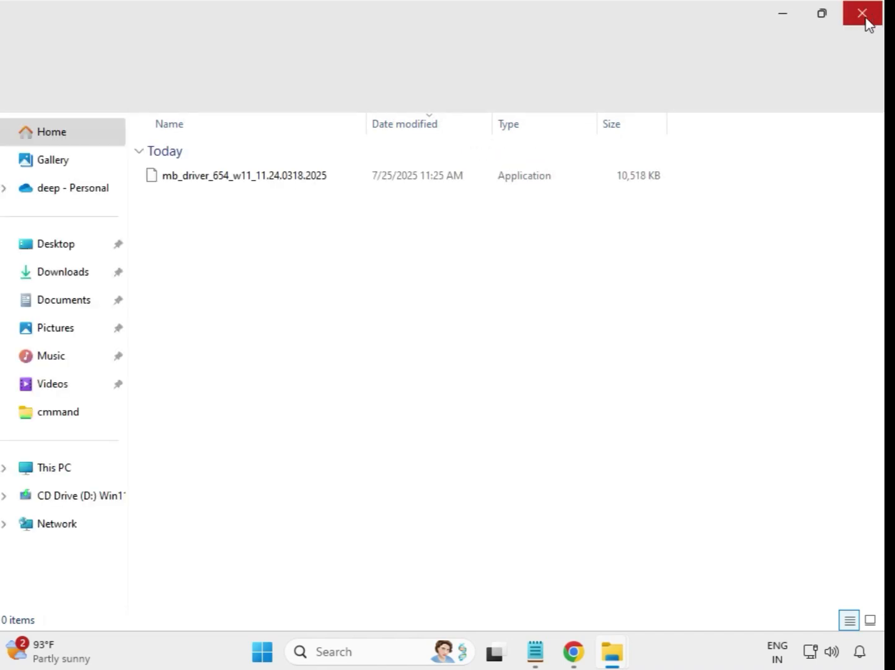
{"action": "left_click", "coordinate": [867, 22]}
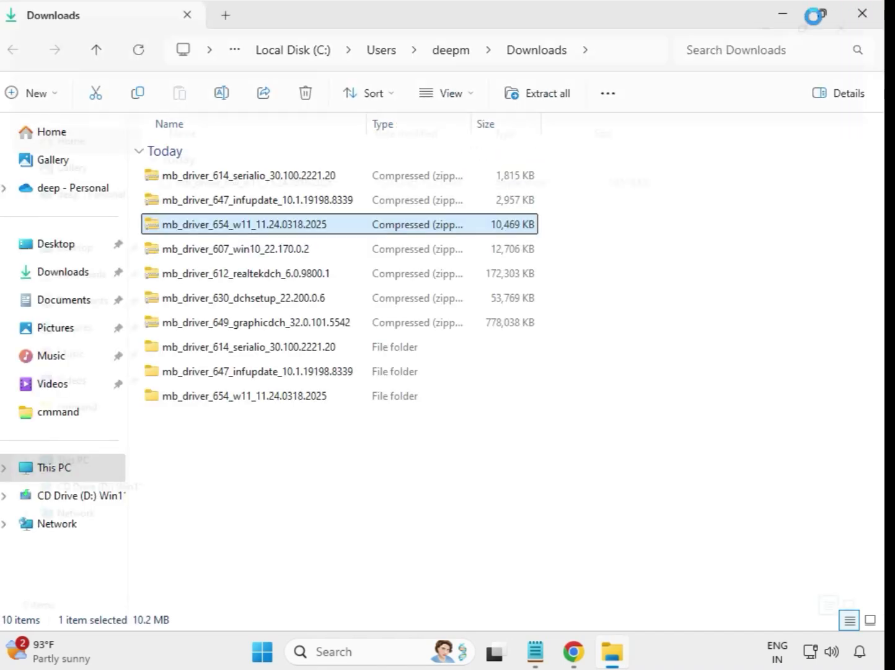
Extract the mb_driver_607_win10_22.170.0.2 archive to its default folder in Downloads and close the extracted files window
{"action": "left_click", "coordinate": [202, 251]}
{"action": "right_click", "coordinate": [203, 251]}
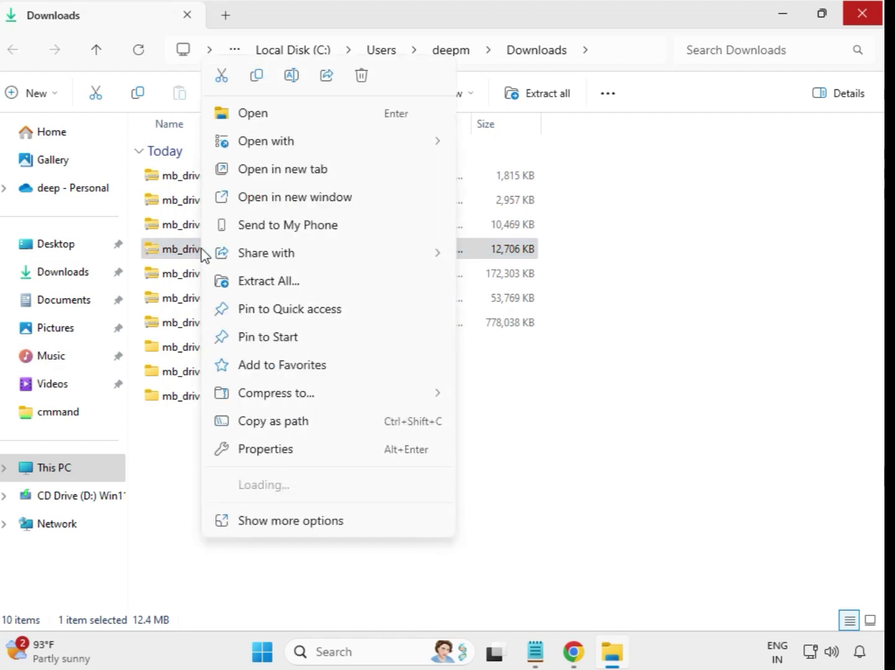
{"action": "left_click", "coordinate": [275, 282]}
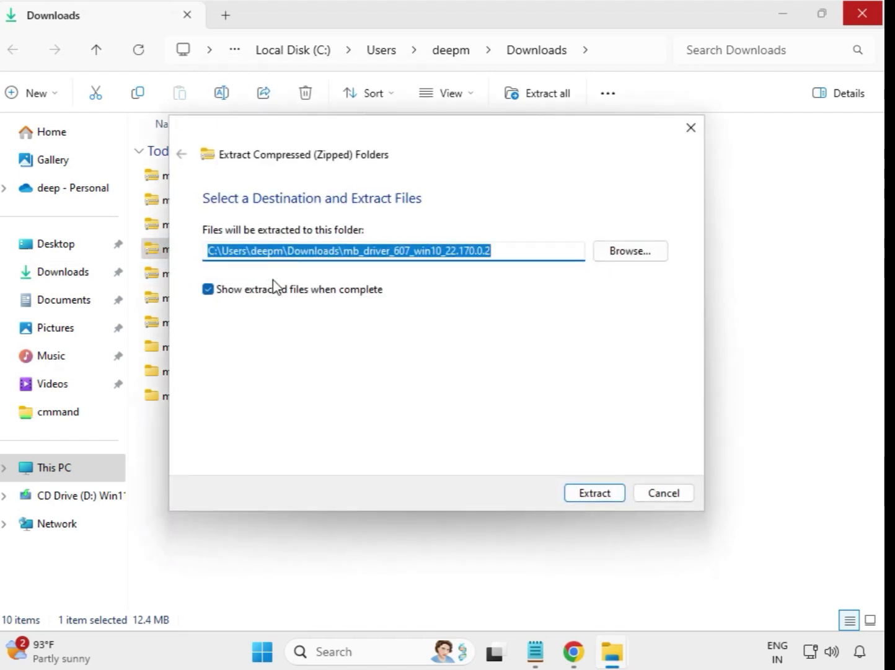
{"action": "left_click", "coordinate": [599, 495]}
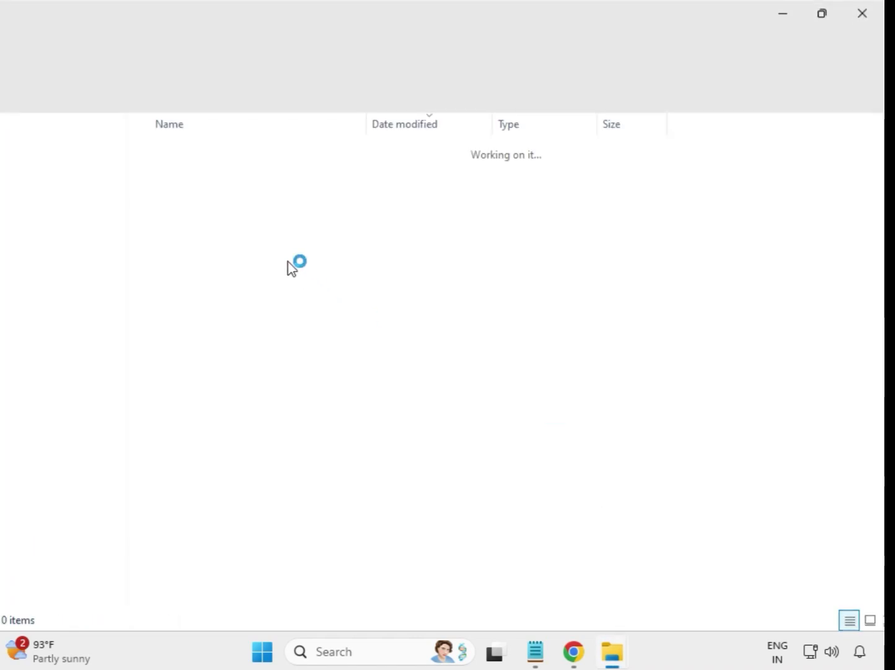
{"action": "left_click", "coordinate": [875, 12]}
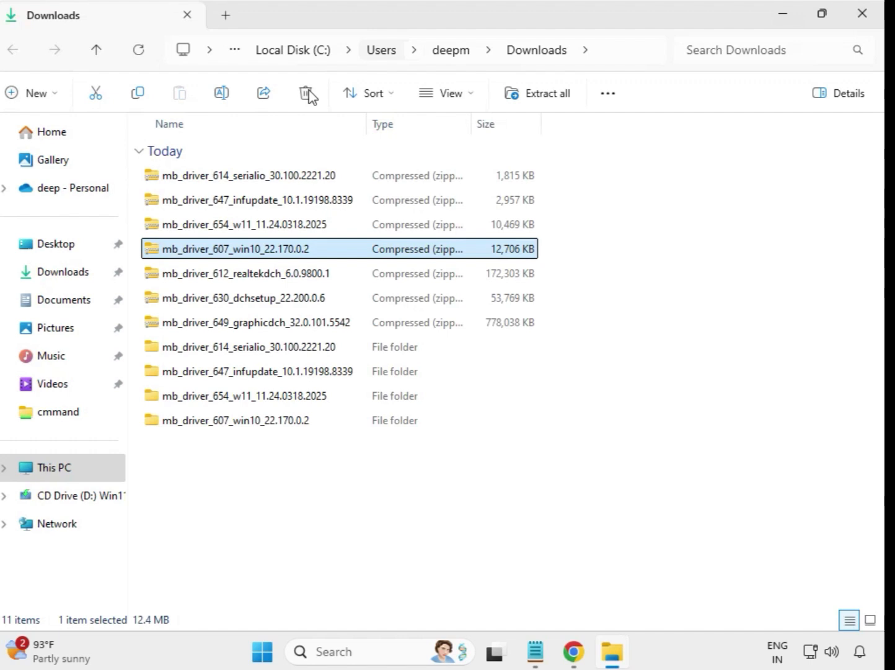
Extract the mb_driver_612_realtekdch_6.0.9800.1 archive to its default folder in Downloads and close the extracted files window
{"action": "left_click", "coordinate": [256, 281]}
{"action": "right_click", "coordinate": [256, 280]}
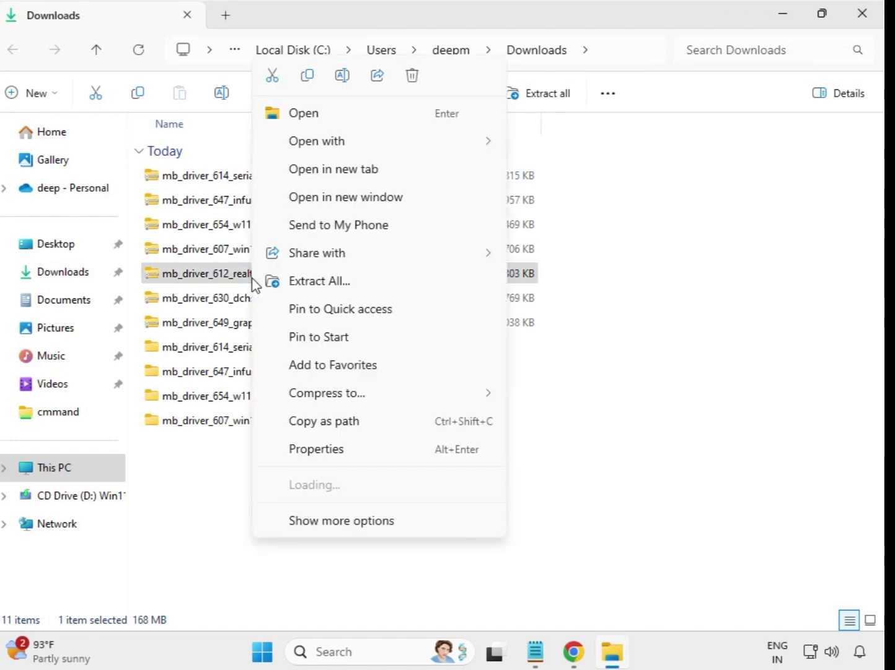
{"action": "left_click", "coordinate": [346, 286]}
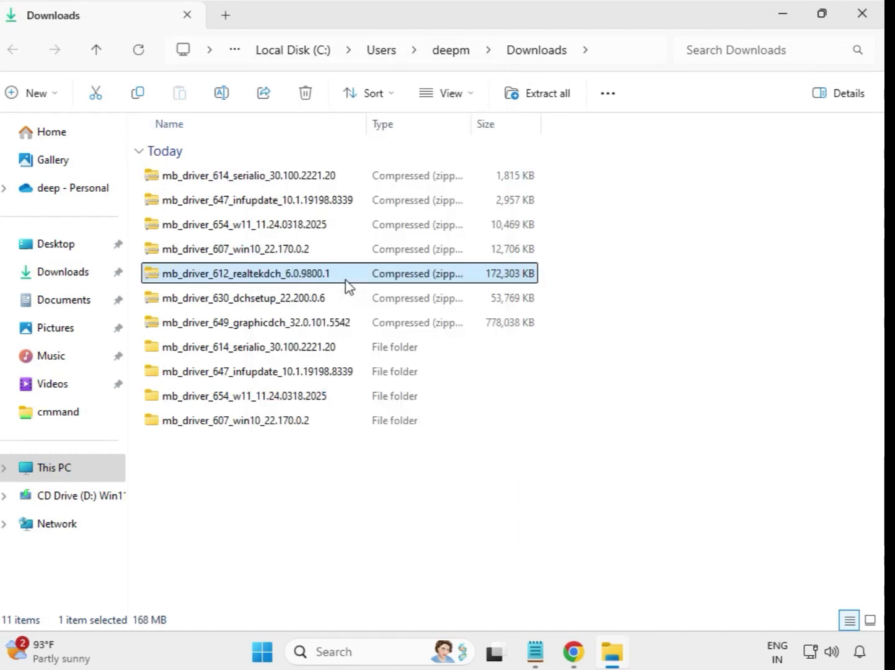
{"action": "left_click", "coordinate": [586, 495]}
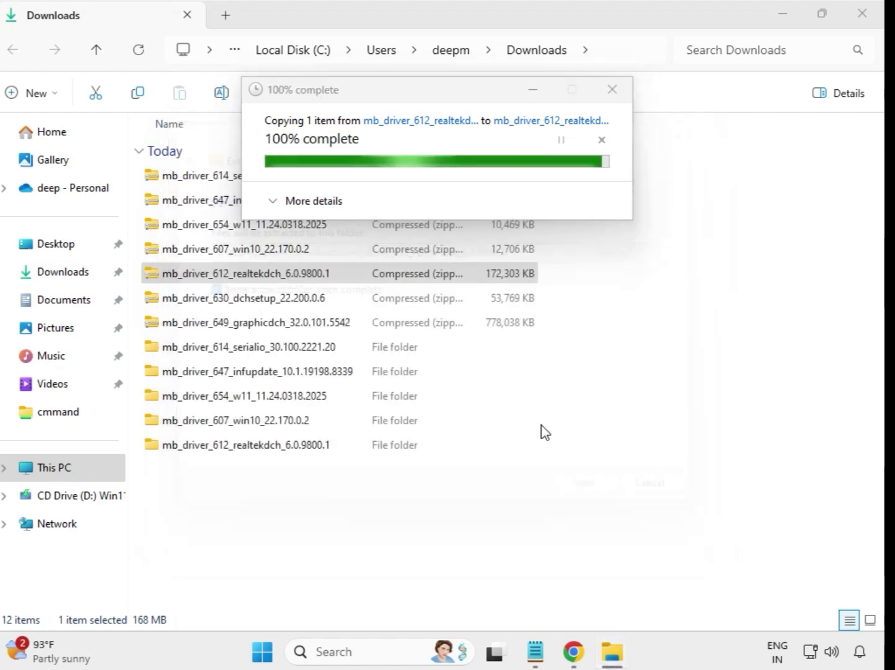
{"action": "left_click", "coordinate": [864, 14]}
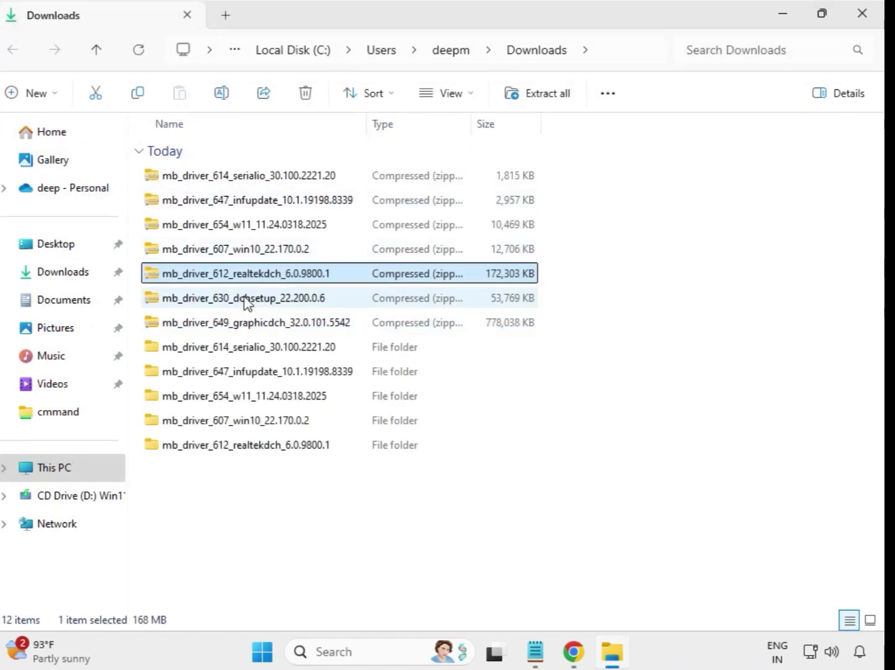
Extract the mb_driver_630_dchsetup_22.200.0.6 archive to its default folder in Downloads and close the extracted files window
{"action": "left_click", "coordinate": [248, 303]}
{"action": "right_click", "coordinate": [248, 303]}
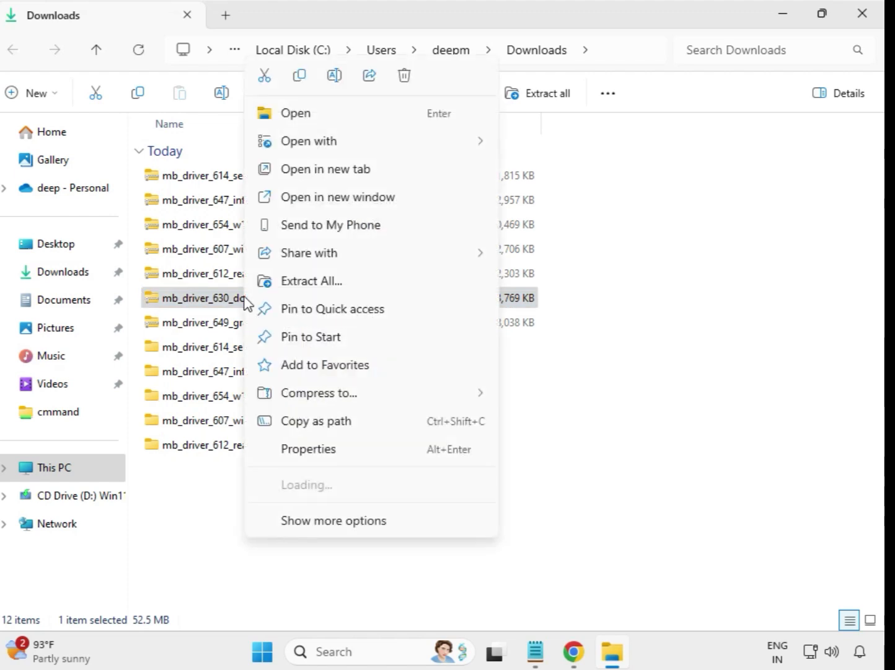
{"action": "left_click", "coordinate": [310, 287]}
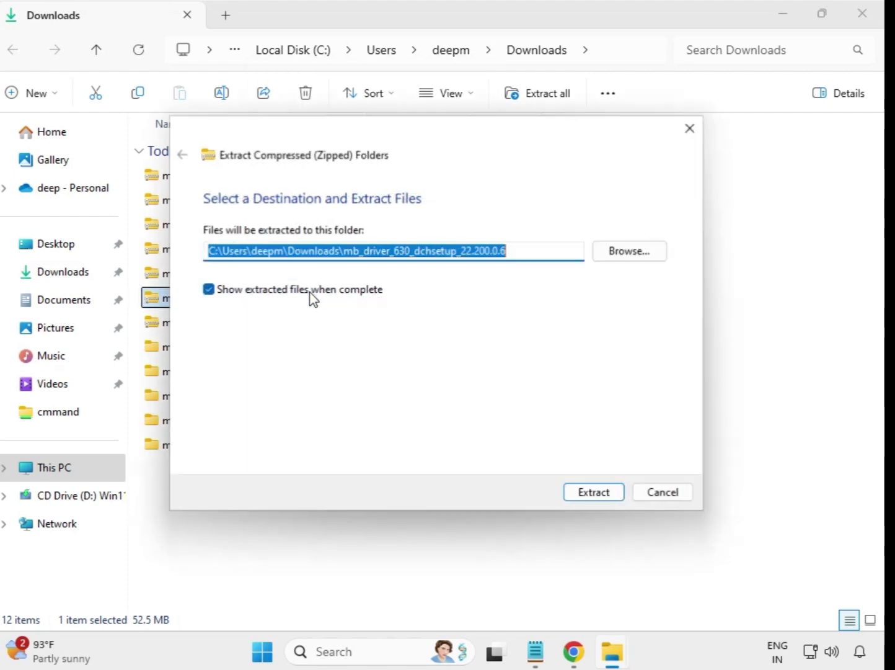
{"action": "left_click", "coordinate": [592, 494]}
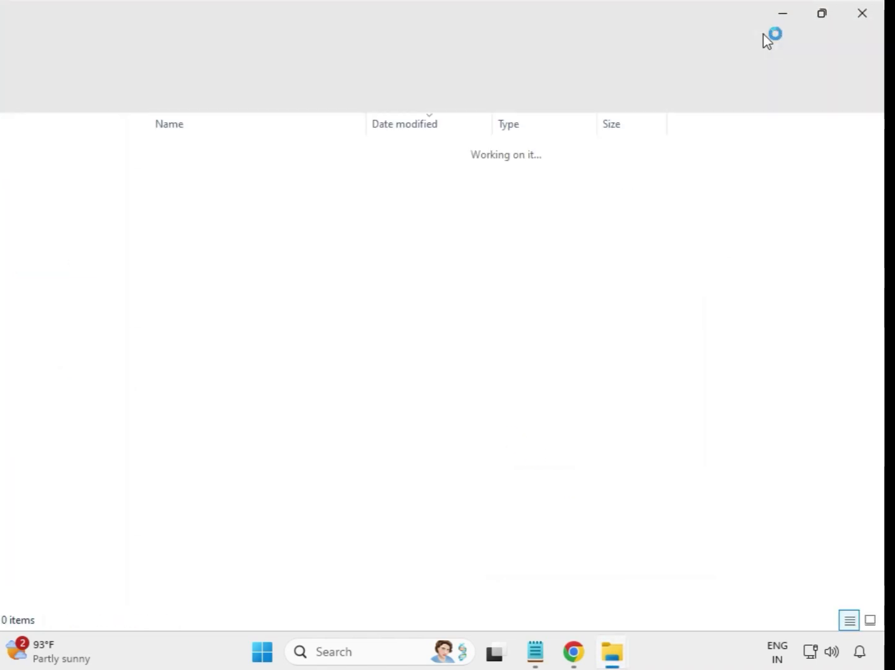
{"action": "left_click", "coordinate": [862, 15]}
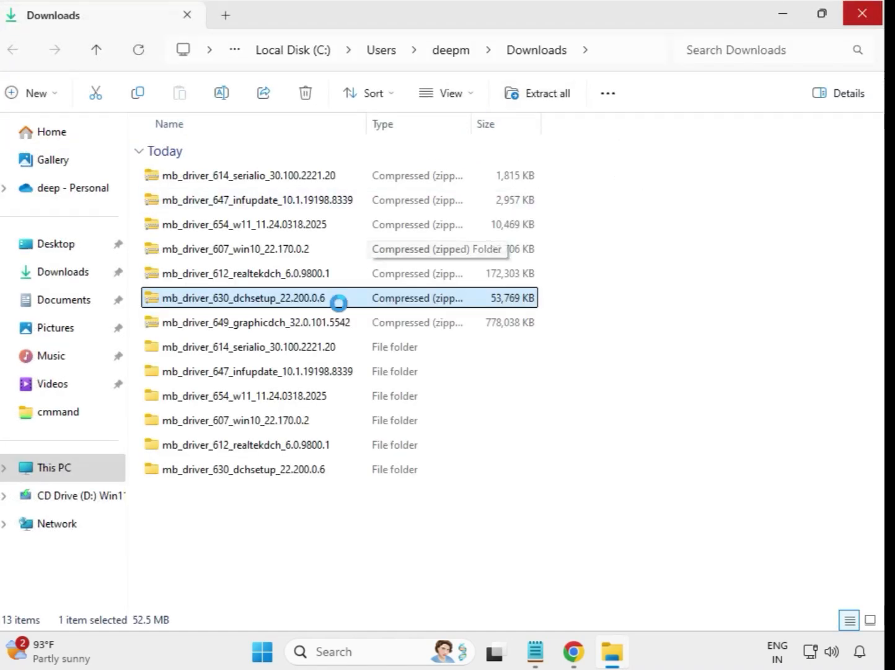
Extract the mb_driver_649_graphicdch_32.0.101.5542 archive to its default folder in Downloads and close the extracted files window
{"action": "left_click", "coordinate": [270, 328]}
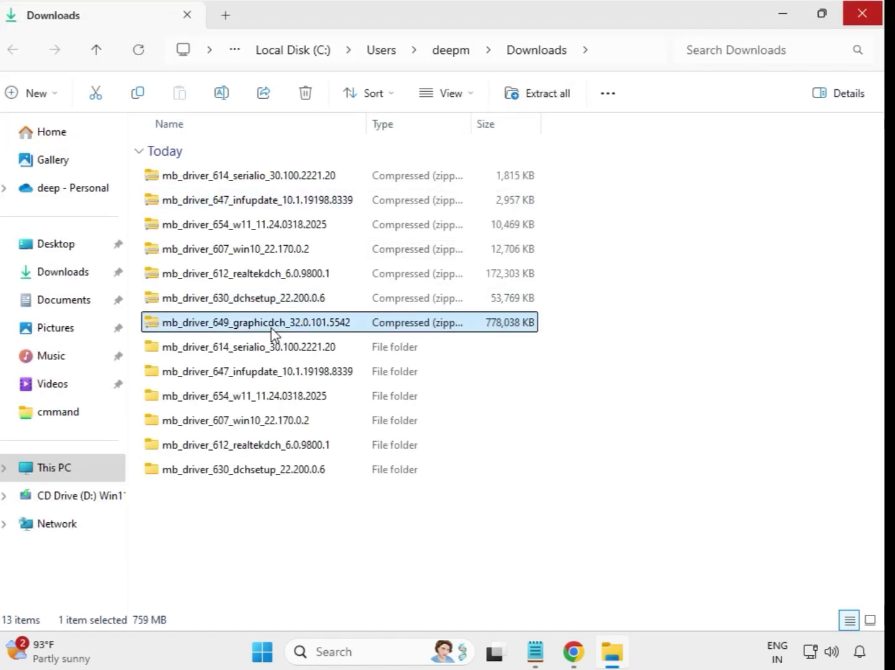
{"action": "right_click", "coordinate": [271, 328]}
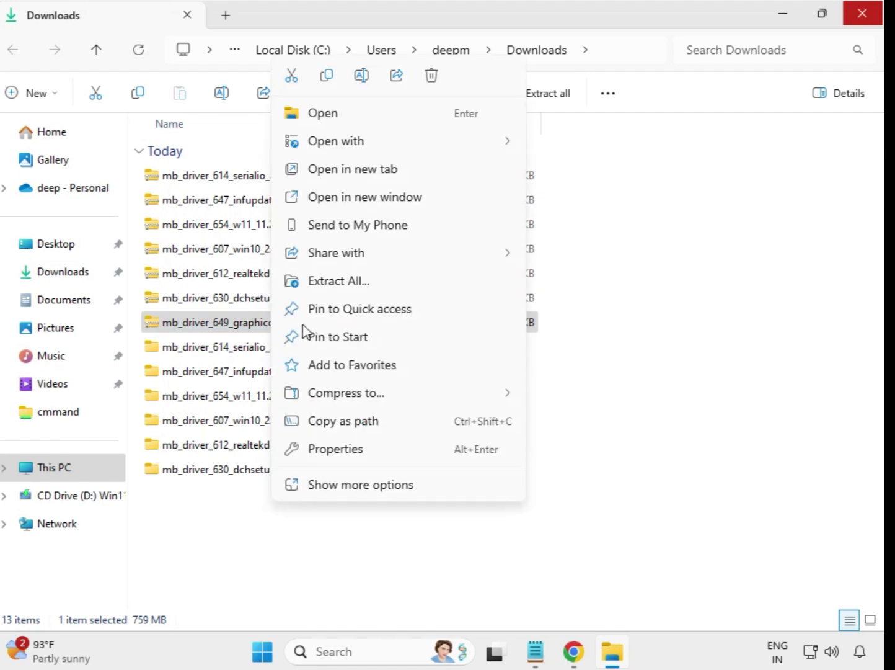
{"action": "left_click", "coordinate": [352, 284]}
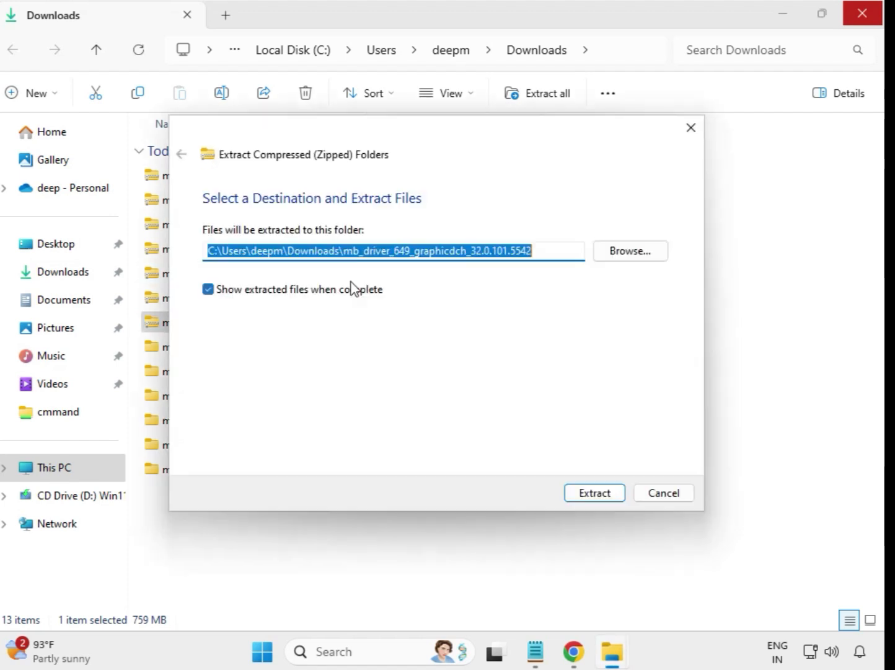
{"action": "left_click", "coordinate": [593, 495]}
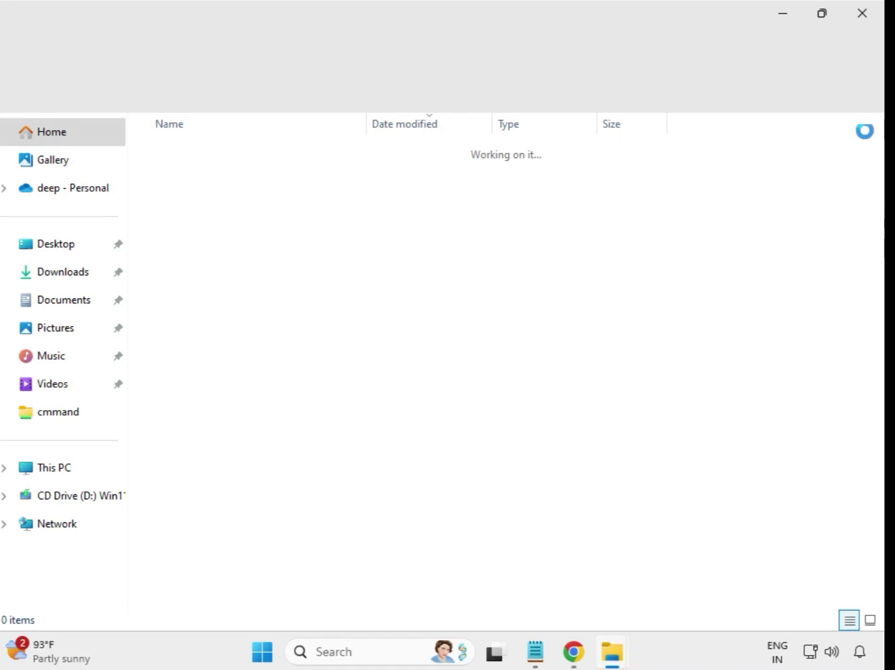
{"action": "left_click", "coordinate": [862, 21]}
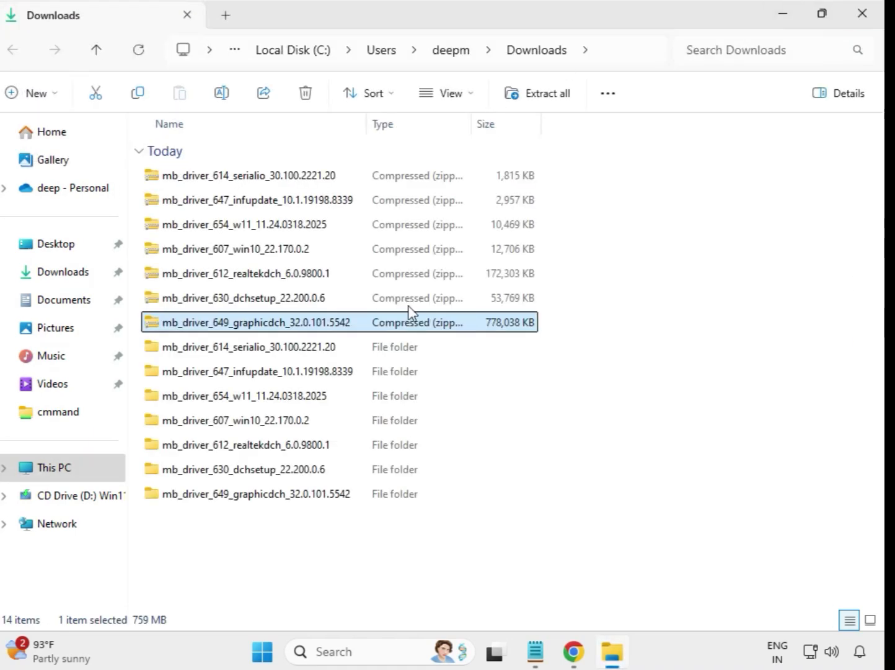
Refresh the Downloads folder listing, and select the seven extracted driver folders before clearing the selection
{"action": "left_click", "coordinate": [571, 532]}
{"action": "right_click", "coordinate": [330, 533]}
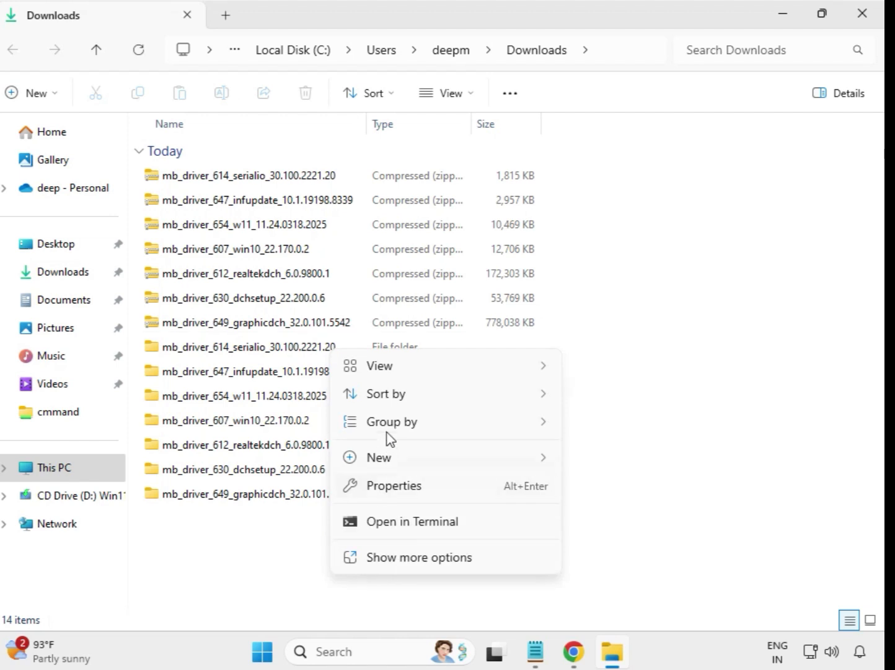
{"action": "left_click", "coordinate": [432, 557]}
{"action": "left_click", "coordinate": [386, 375]}
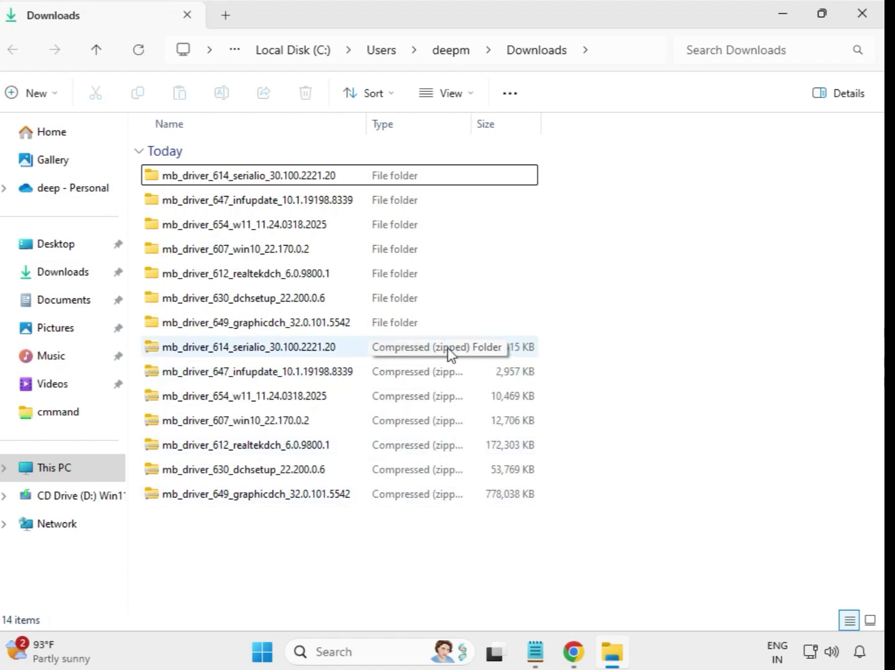
{"action": "left_click_drag", "start_coordinate": [542, 320], "coordinate": [340, 169]}
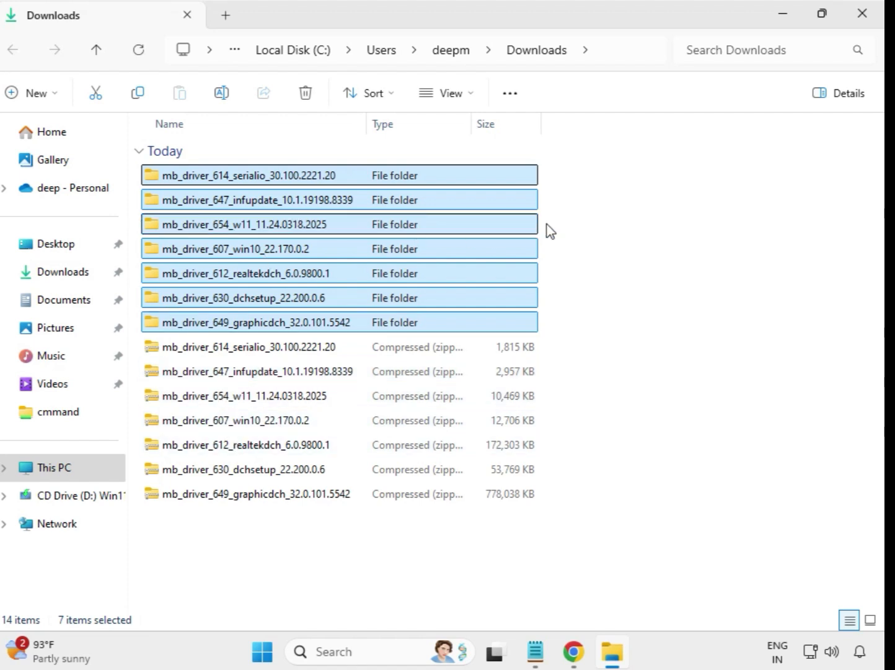
{"action": "left_click", "coordinate": [577, 217]}
Open the extracted mb_driver_614_serialio_30.100.2221.20 folder and run its application as administrator, allowing it to make changes to the device
{"action": "double_click", "coordinate": [250, 177]}
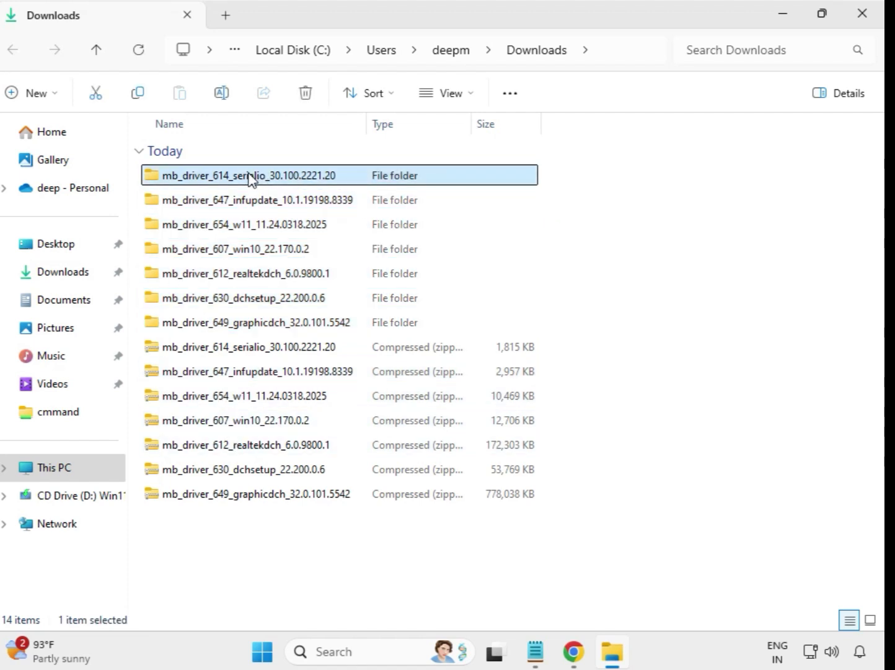
{"action": "left_click", "coordinate": [239, 180]}
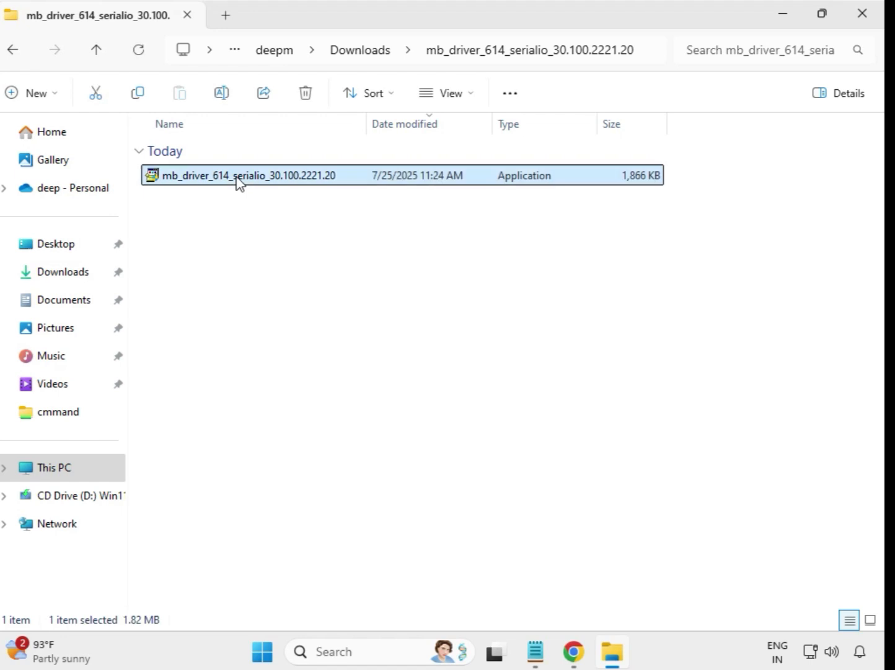
{"action": "right_click", "coordinate": [239, 183]}
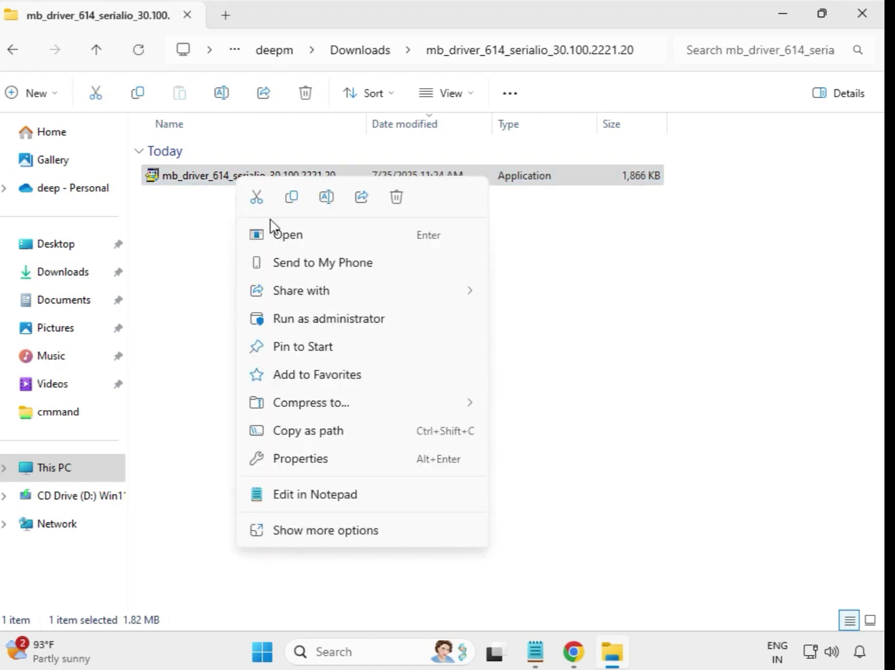
{"action": "left_click", "coordinate": [317, 320]}
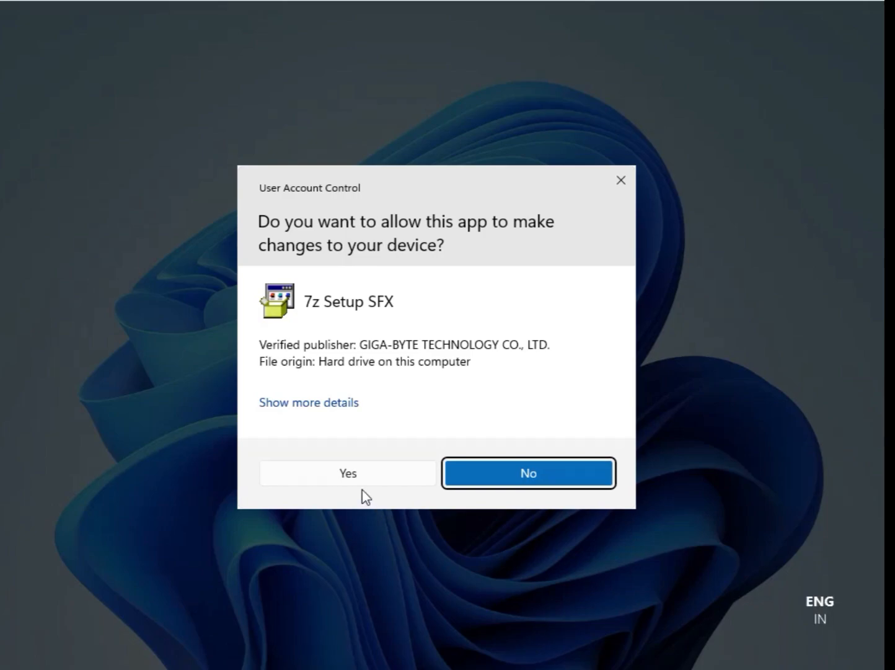
{"action": "left_click", "coordinate": [351, 474]}
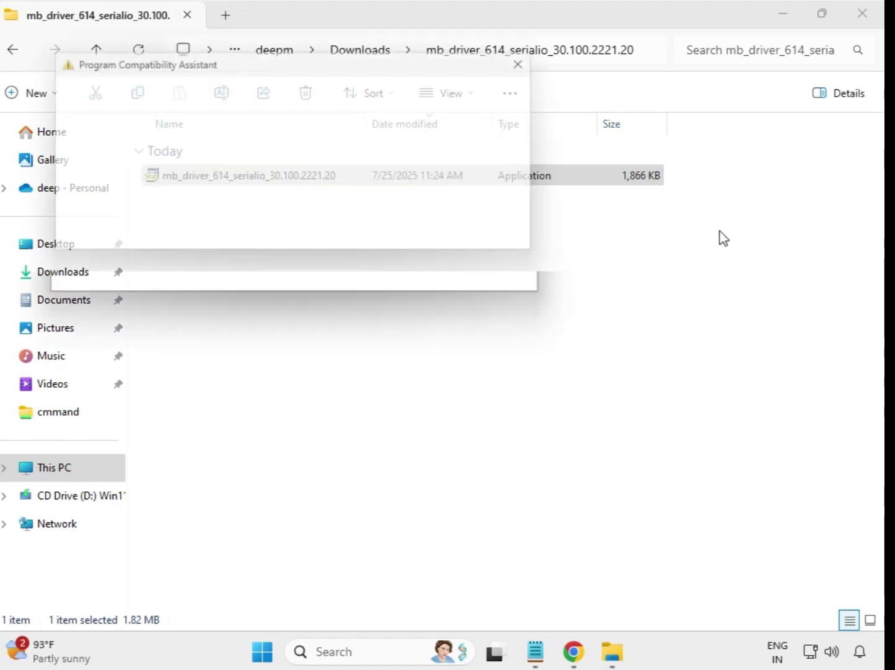
Dismiss the compatibility assistant, return to Downloads and run the mb_driver_647_infupdate_10.1.19198.8339 application as administrator, allowing it to make changes to the device
{"action": "key", "text": "Escape"}
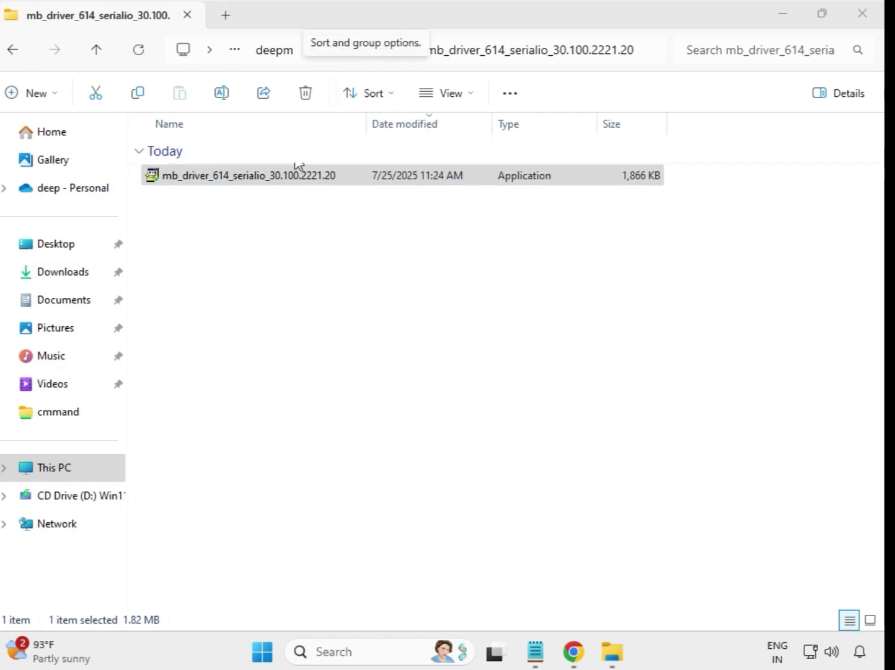
{"action": "left_click", "coordinate": [17, 54]}
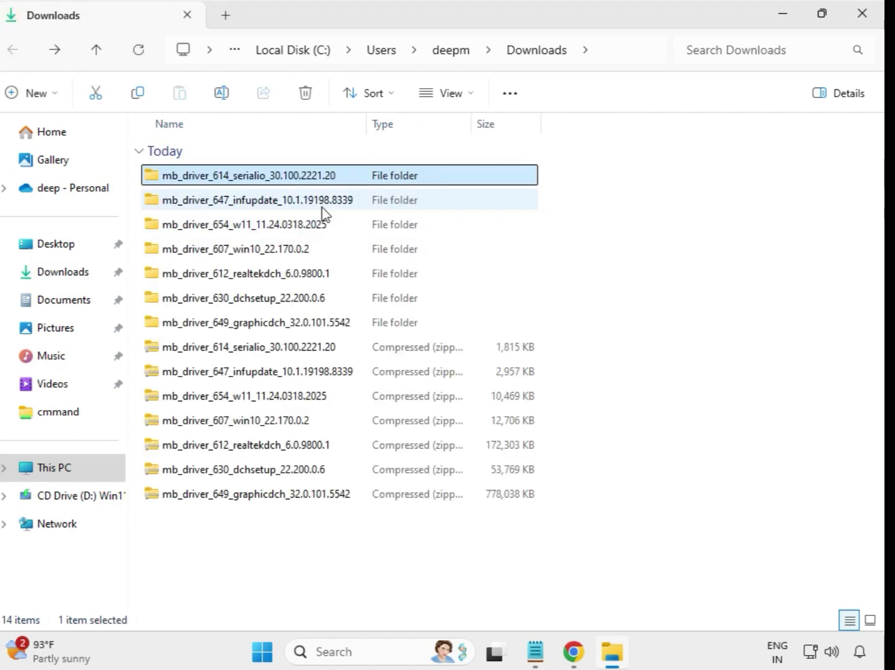
{"action": "double_click", "coordinate": [296, 200]}
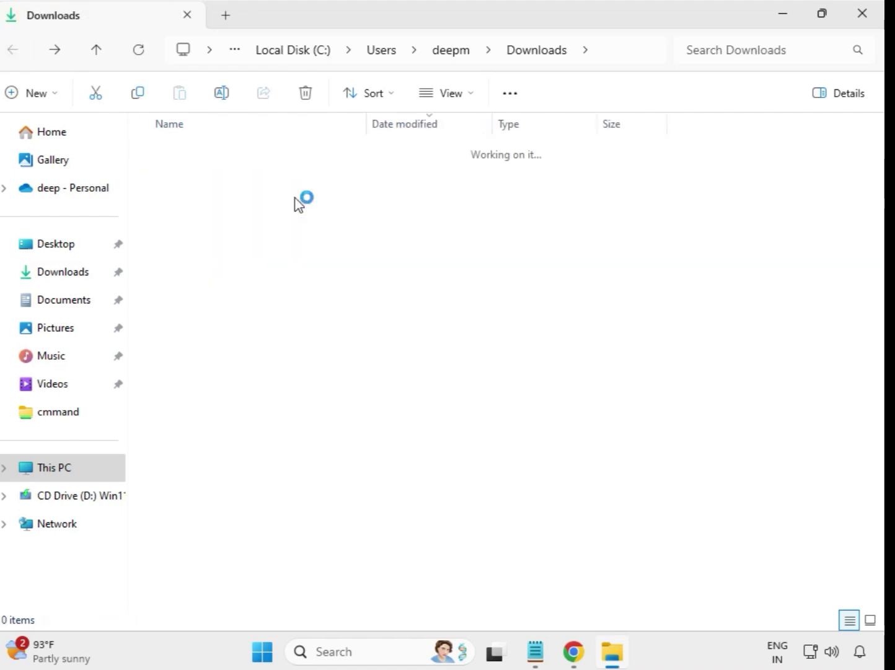
{"action": "left_click", "coordinate": [301, 183]}
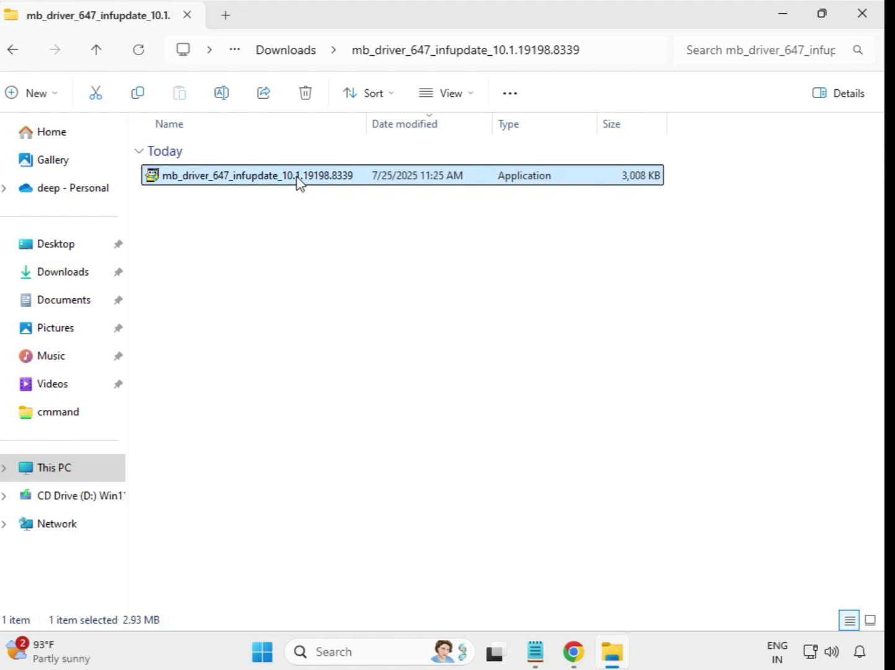
{"action": "right_click", "coordinate": [299, 183]}
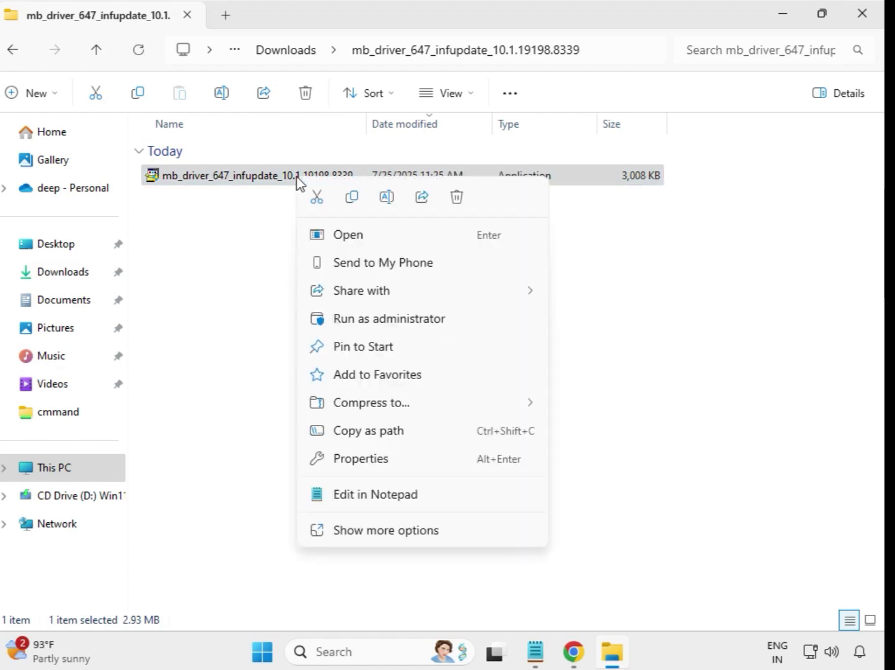
{"action": "left_click", "coordinate": [398, 323]}
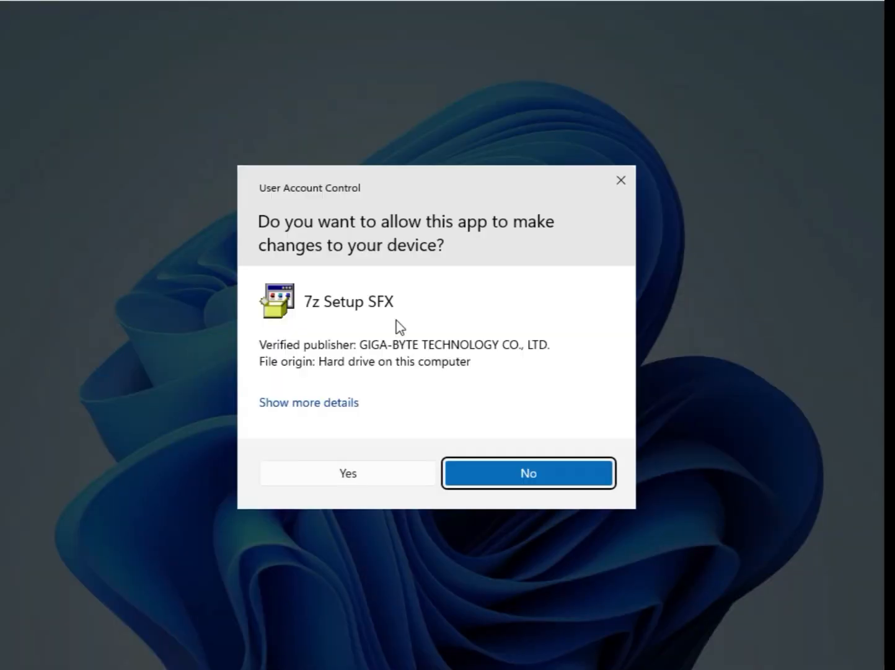
{"action": "left_click", "coordinate": [407, 481]}
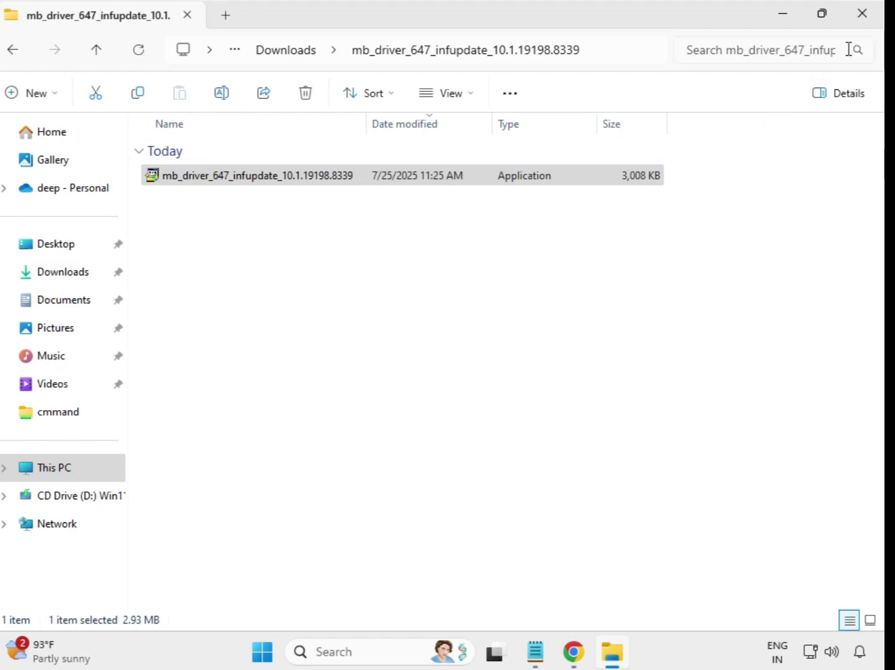
Return to Downloads, open the mb_driver_654_w11_11.24.0318.2025 folder and run its application as administrator, allowing it to make changes to the device
{"action": "left_click", "coordinate": [271, 52]}
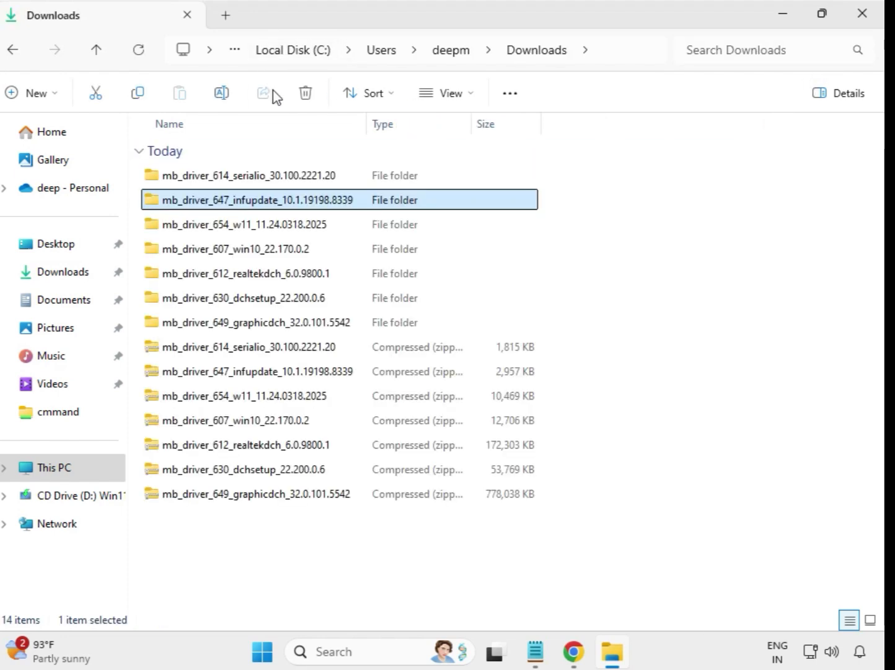
{"action": "double_click", "coordinate": [252, 228]}
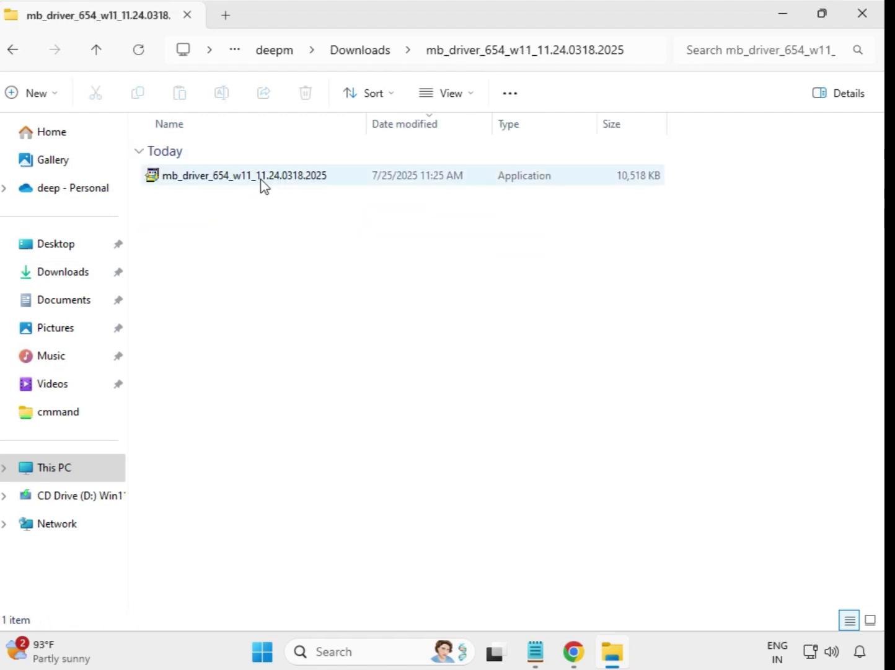
{"action": "left_click", "coordinate": [264, 185]}
{"action": "right_click", "coordinate": [261, 180]}
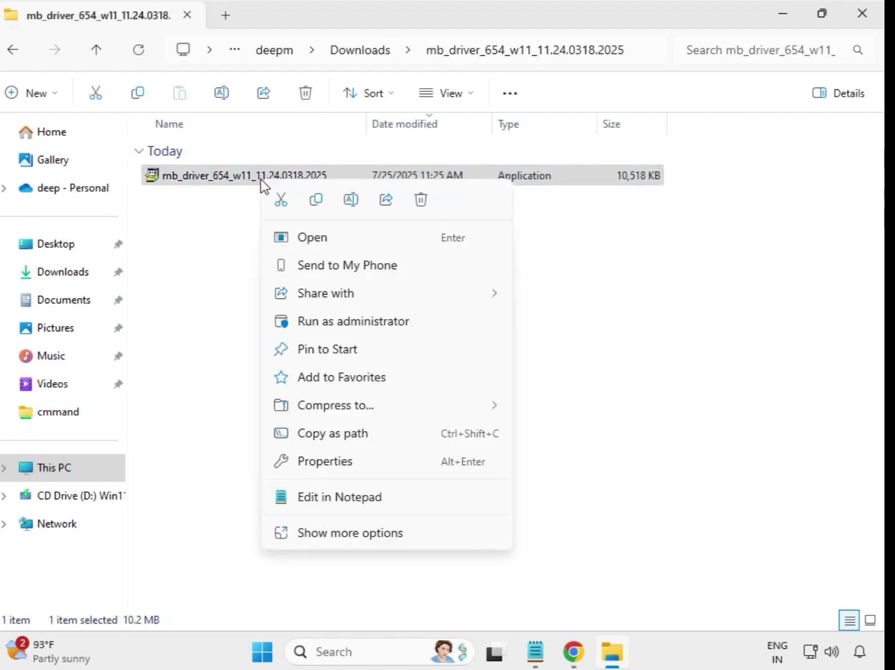
{"action": "left_click", "coordinate": [345, 320]}
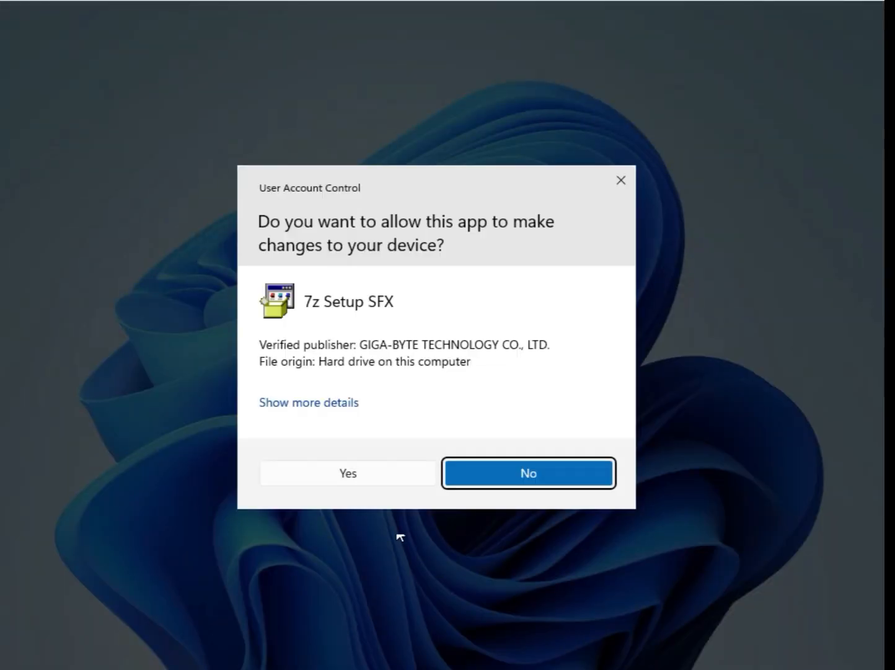
{"action": "left_click", "coordinate": [367, 479]}
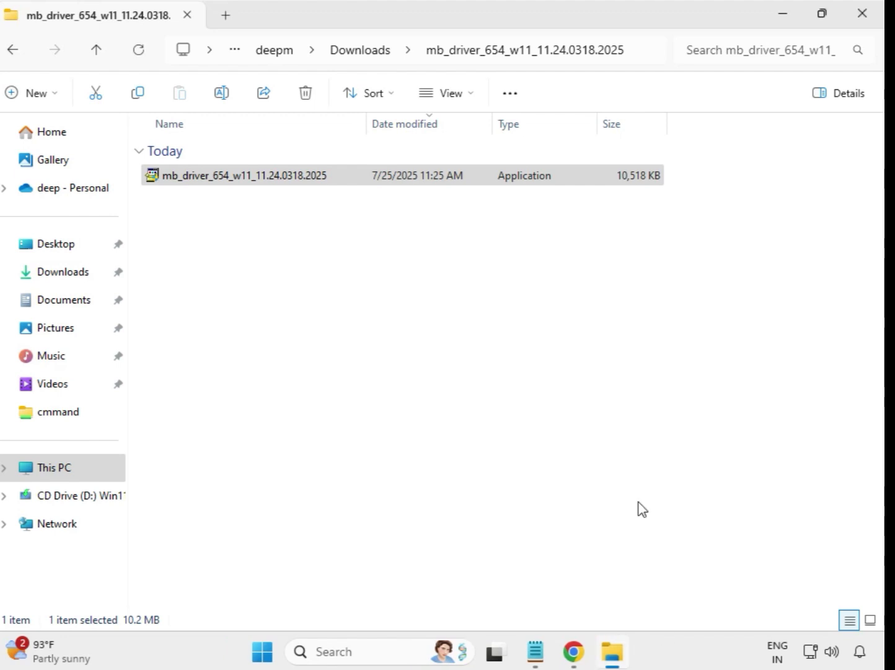
Return to Downloads, open the mb_driver_607_win10_22.170.0.2 folder and run its application as administrator, allowing it to make changes to the device
{"action": "left_click", "coordinate": [363, 52]}
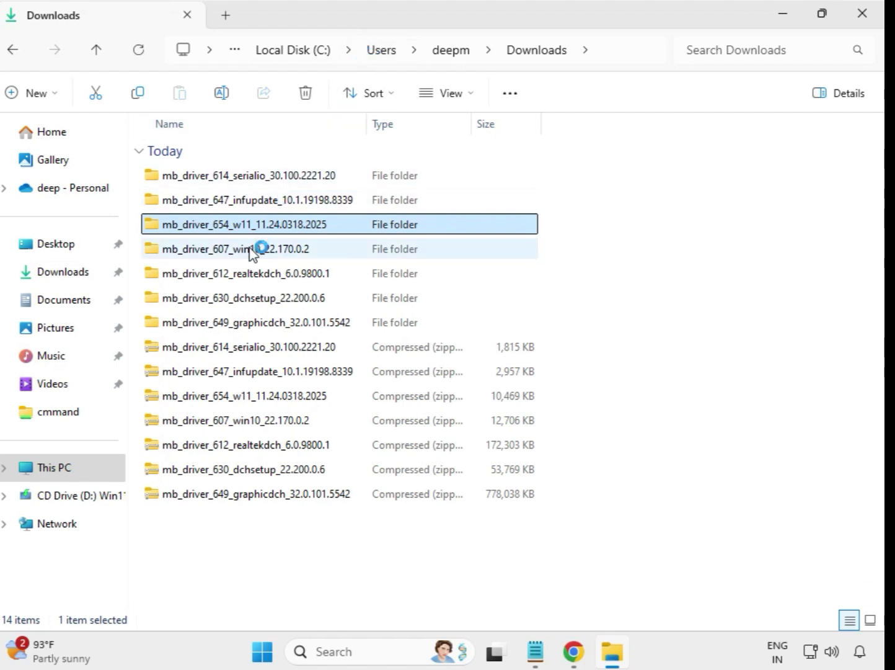
{"action": "double_click", "coordinate": [258, 248]}
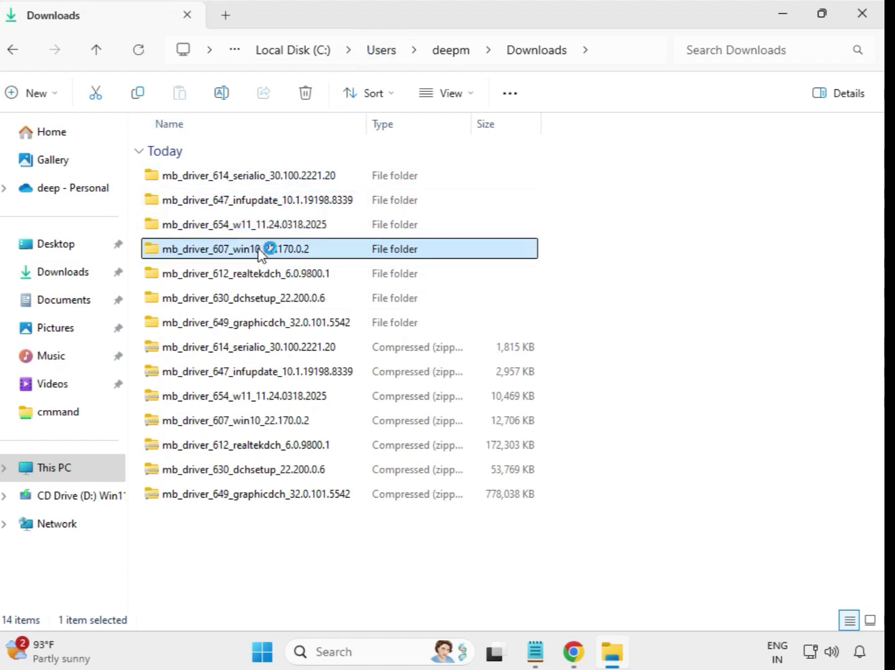
{"action": "double_click", "coordinate": [248, 180]}
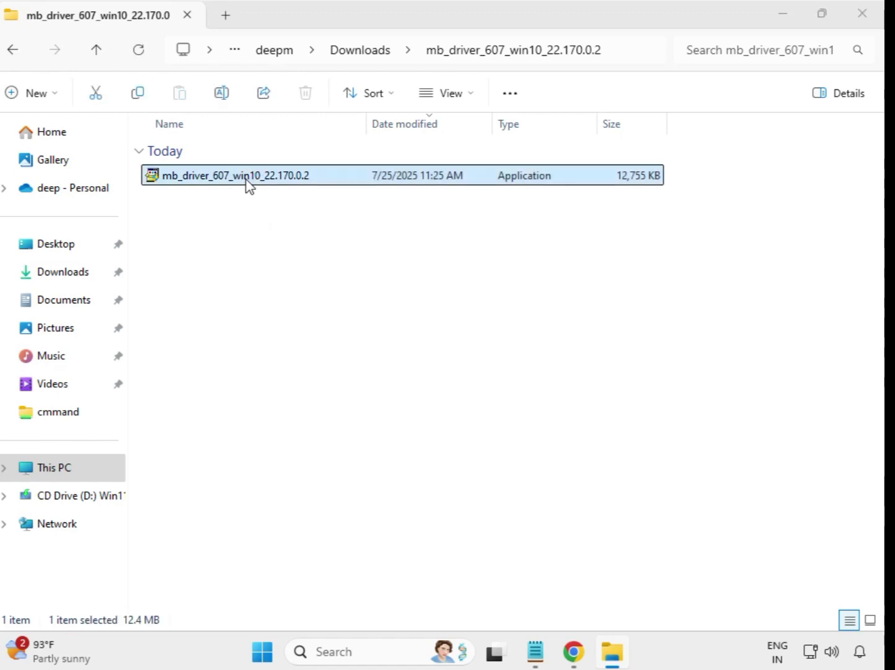
{"action": "right_click", "coordinate": [248, 181]}
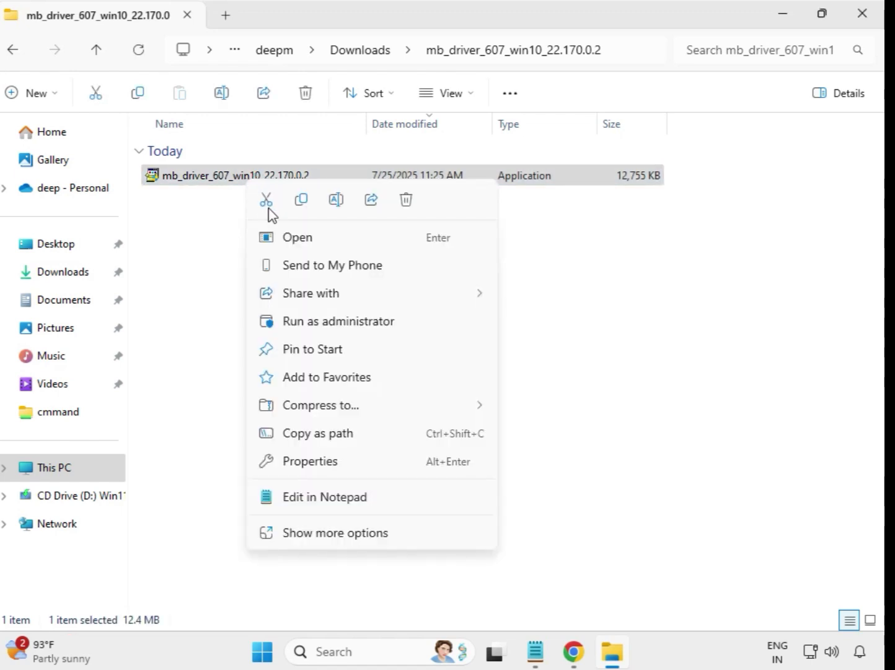
{"action": "left_click", "coordinate": [320, 323]}
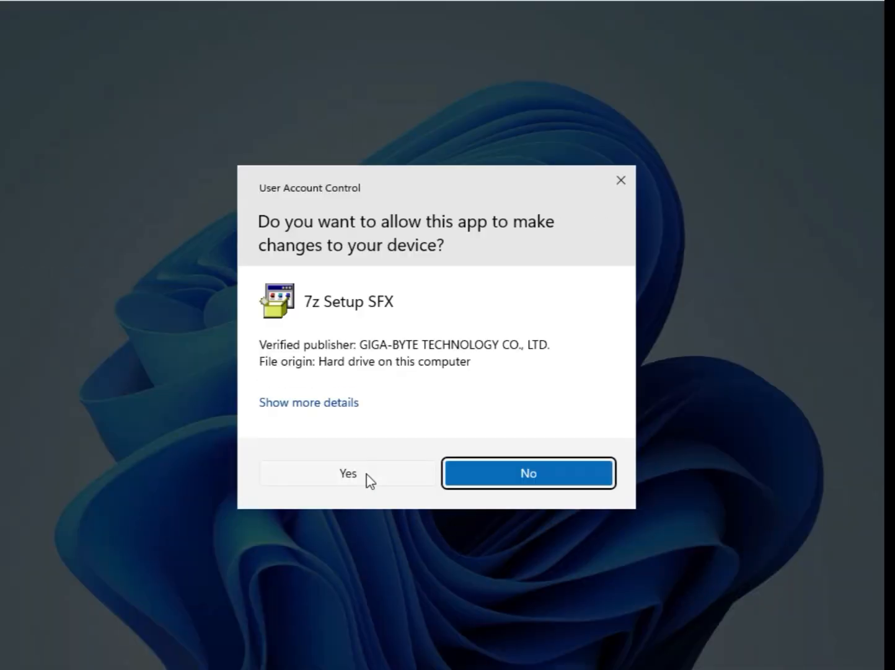
{"action": "left_click", "coordinate": [367, 473]}
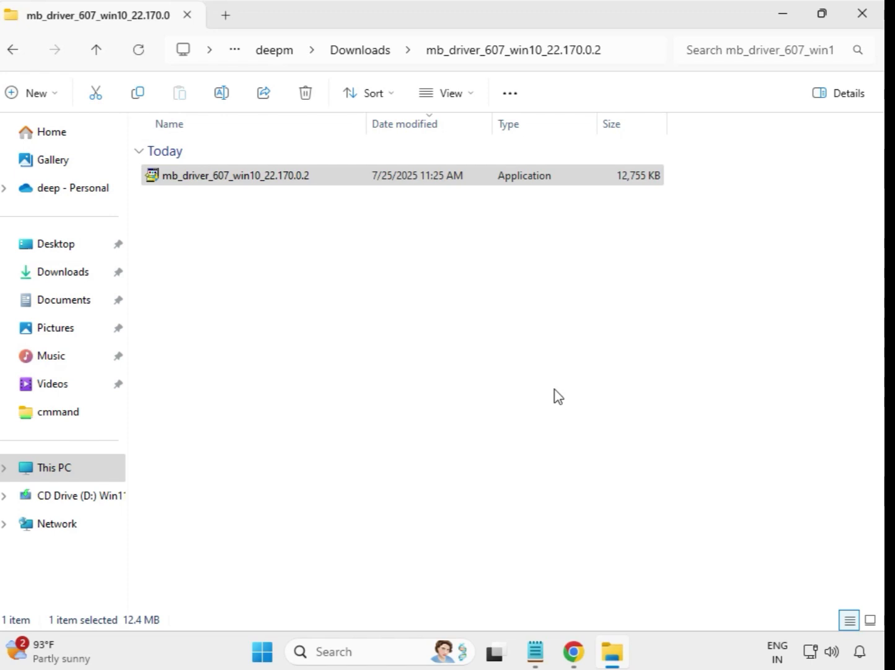
Return to Downloads, open the mb_driver_612_realtekdch_6.0.9800.1 folder and run its application as administrator, allowing it to make changes to the device
{"action": "left_click", "coordinate": [358, 51]}
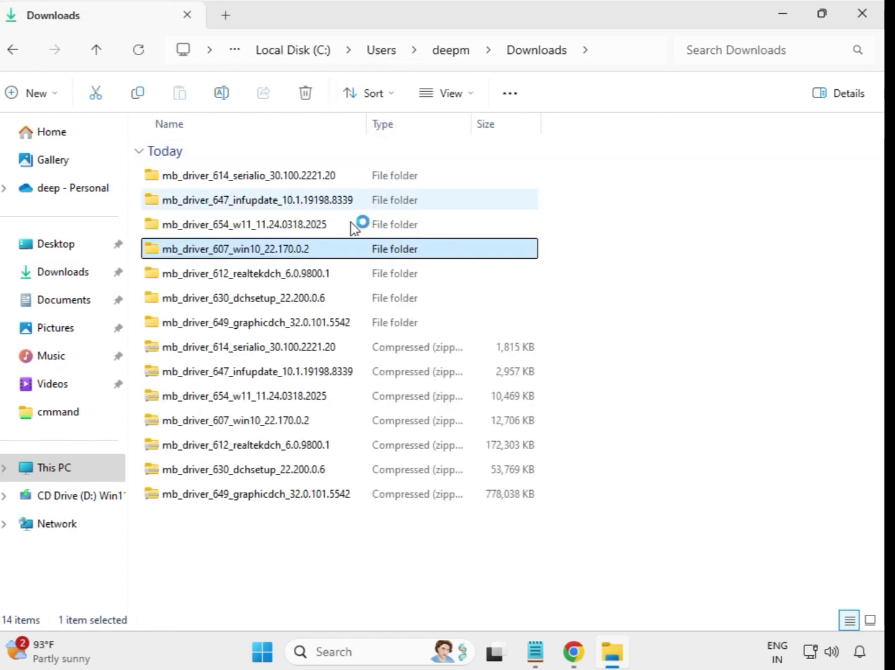
{"action": "left_click", "coordinate": [304, 276]}
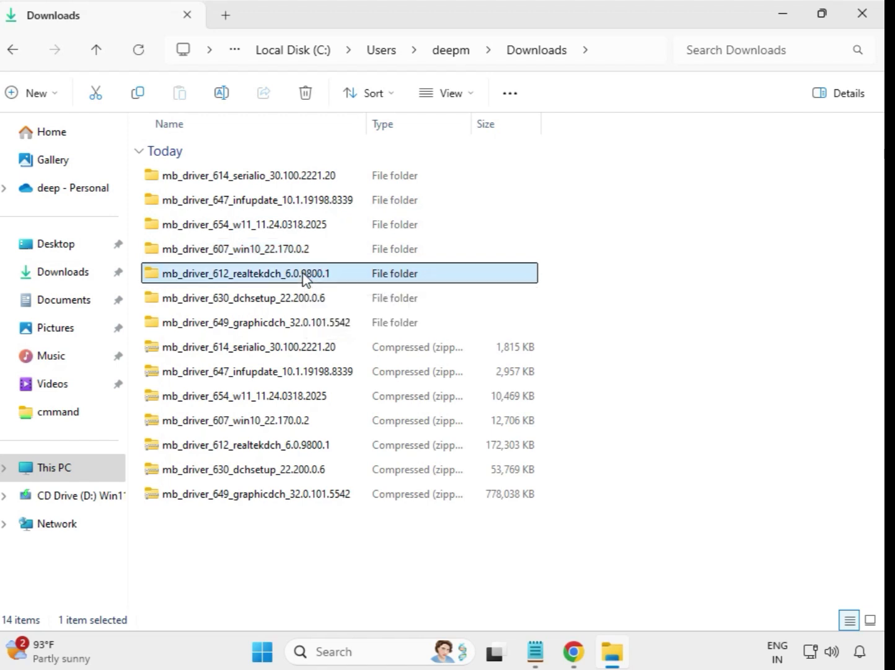
{"action": "double_click", "coordinate": [358, 279]}
{"action": "left_click", "coordinate": [275, 180]}
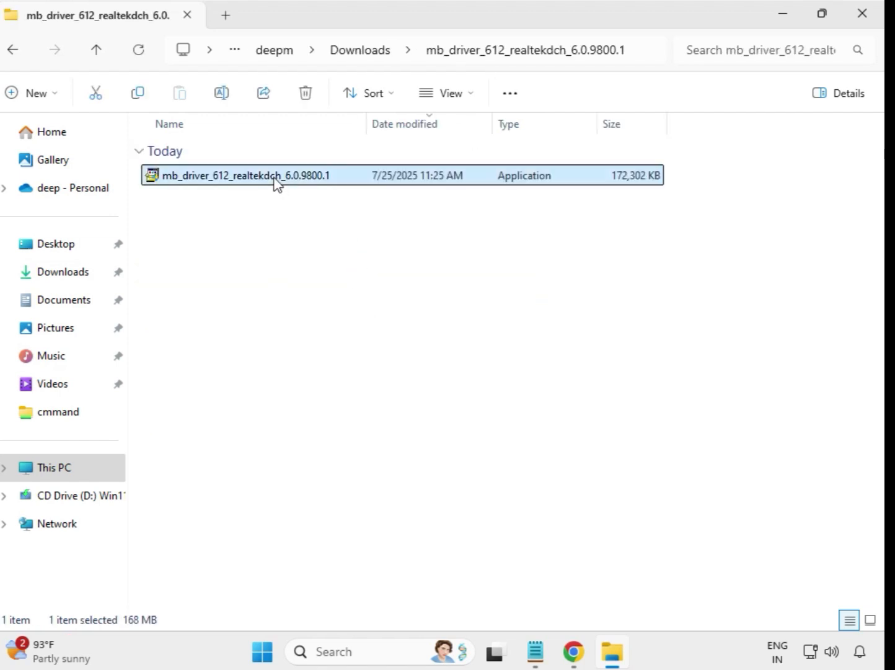
{"action": "right_click", "coordinate": [276, 181]}
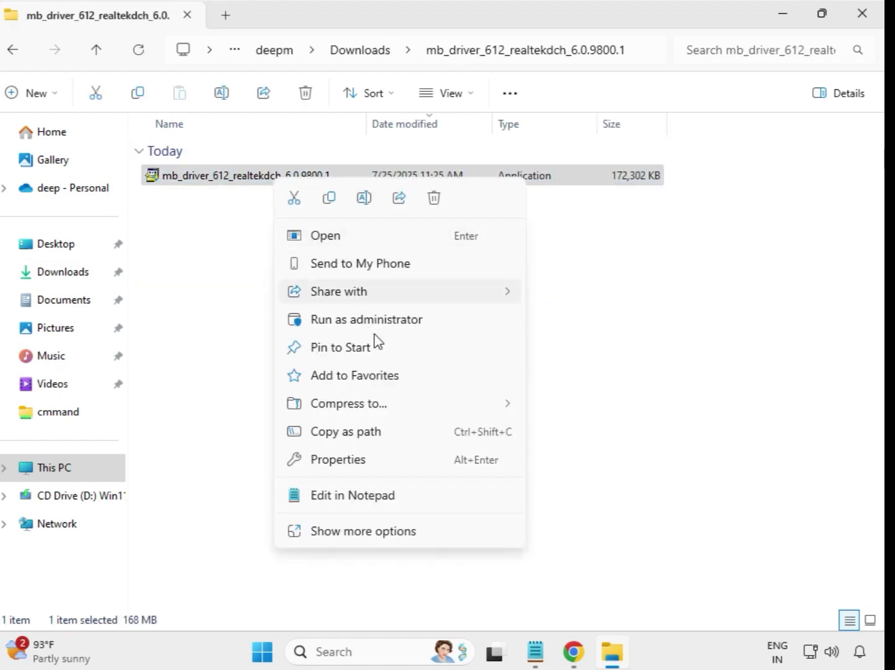
{"action": "left_click", "coordinate": [385, 320]}
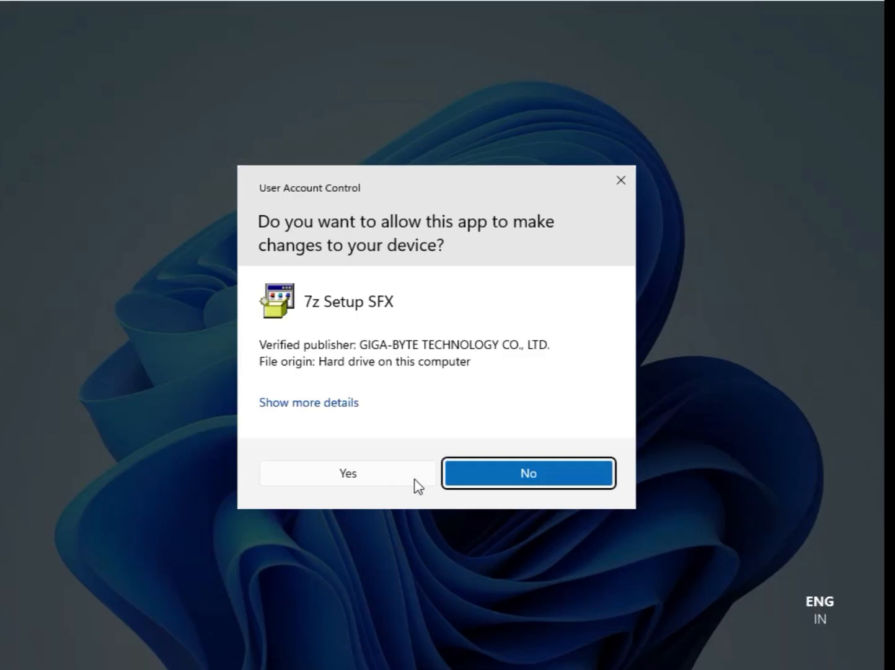
{"action": "left_click", "coordinate": [366, 472]}
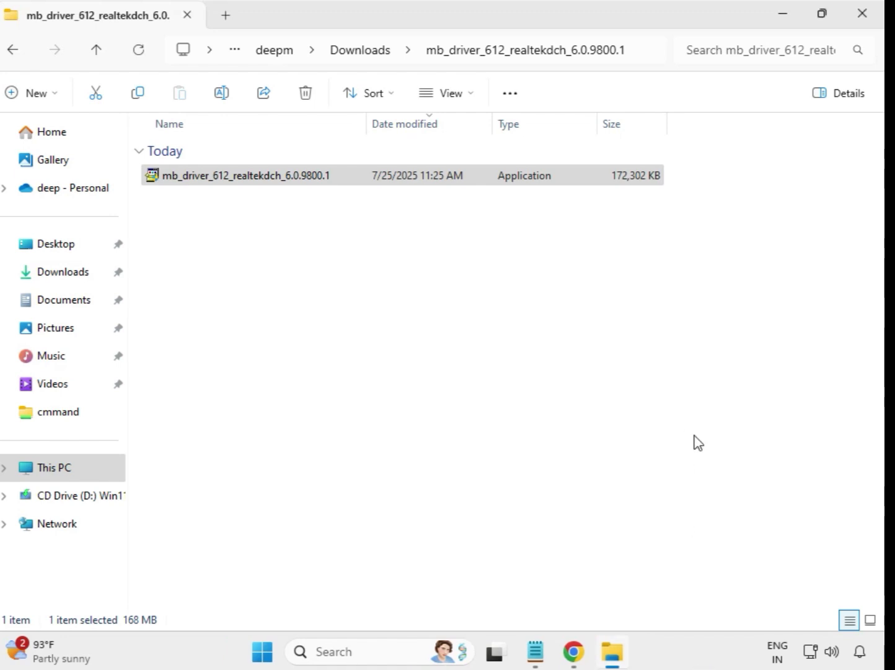
Return to Downloads, open the mb_driver_630_dchsetup_22.200.0.6 folder and run its application as administrator, allowing it to make changes to the device
{"action": "left_click", "coordinate": [364, 55]}
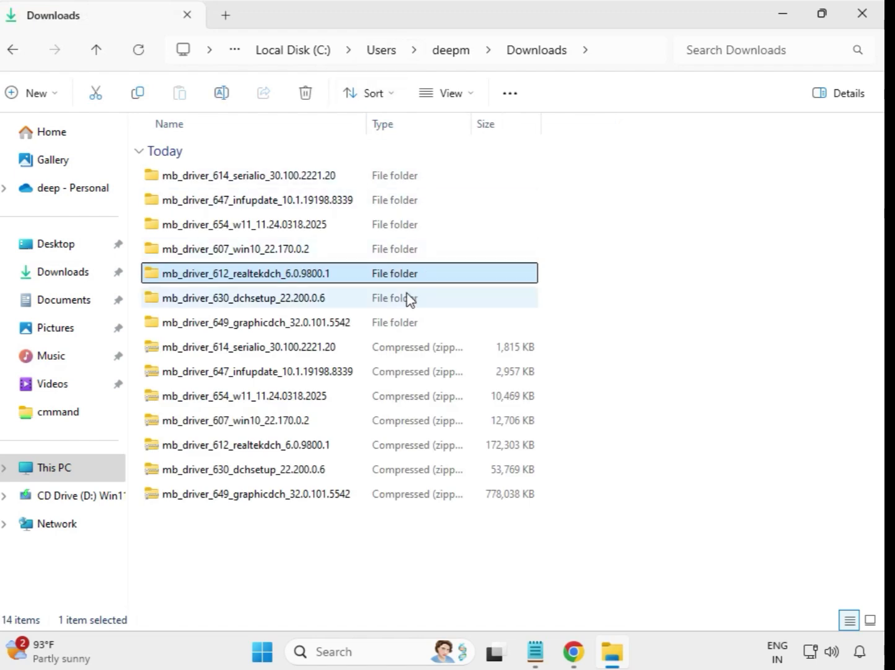
{"action": "left_click", "coordinate": [295, 307]}
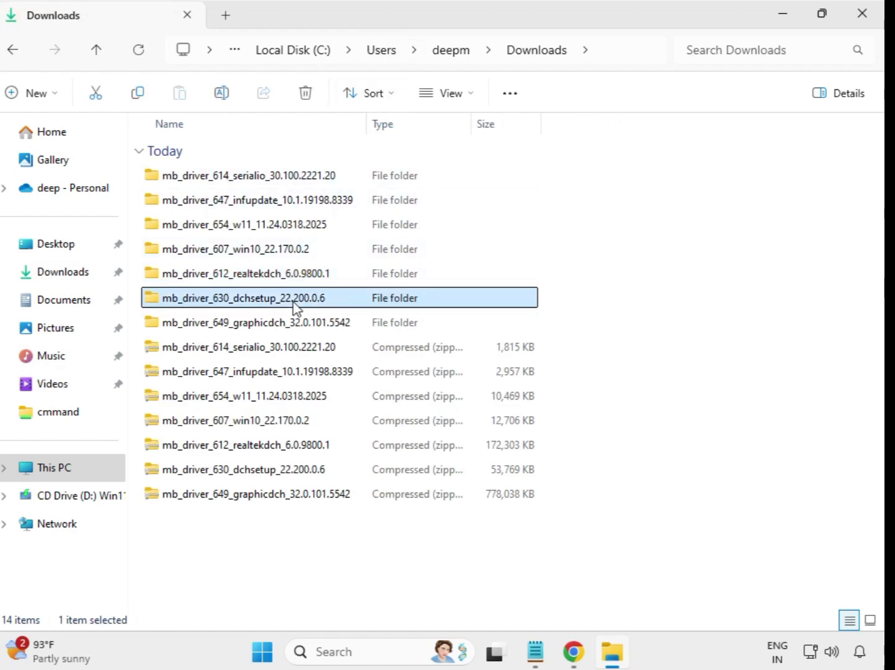
{"action": "left_click", "coordinate": [301, 319]}
{"action": "left_click", "coordinate": [301, 304]}
{"action": "double_click", "coordinate": [286, 302]}
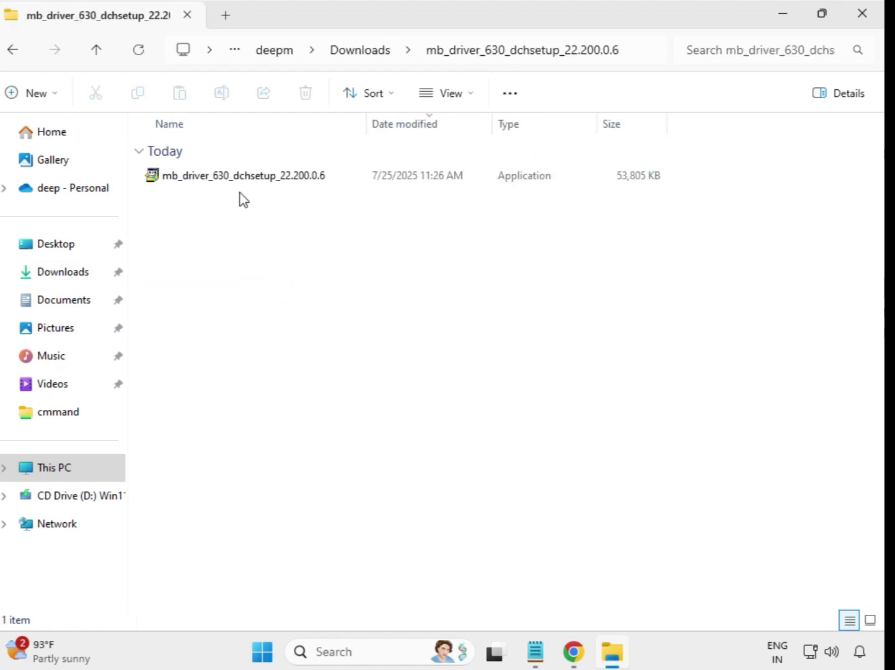
{"action": "left_click", "coordinate": [242, 181]}
{"action": "right_click", "coordinate": [241, 182]}
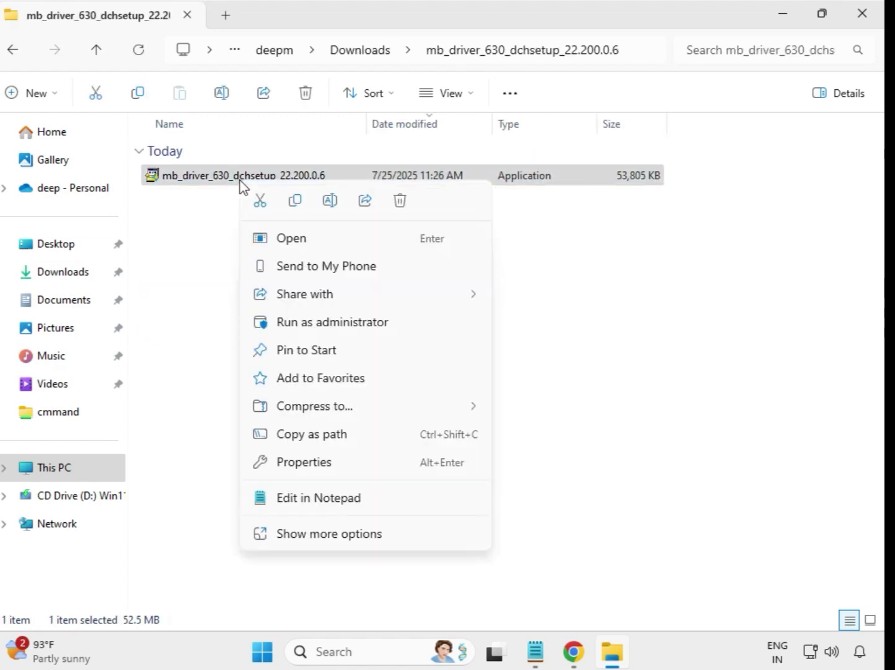
{"action": "left_click", "coordinate": [340, 327]}
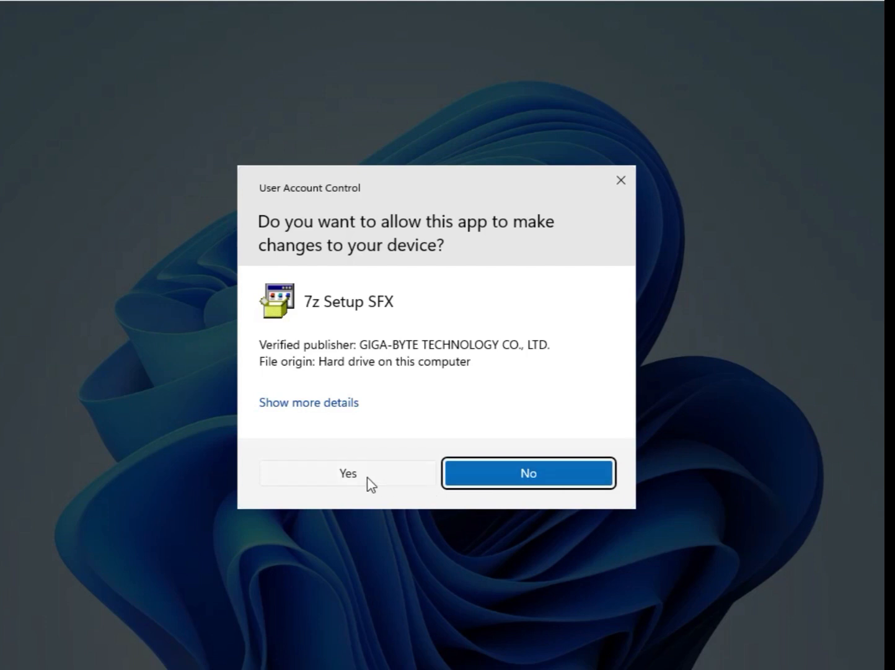
{"action": "left_click", "coordinate": [368, 481]}
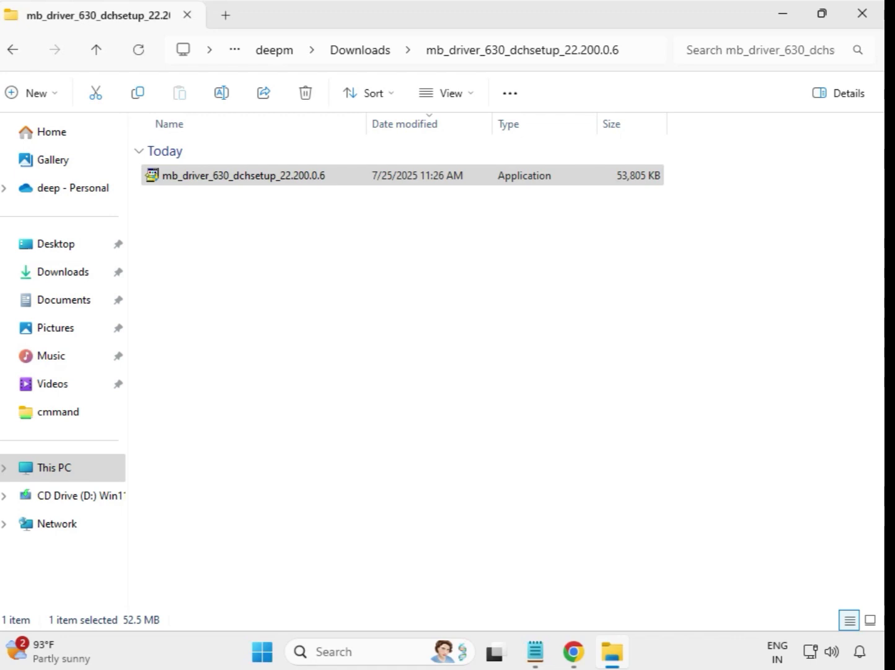
Return to Downloads, open the mb_driver_649_graphicdch_32.0.101.5542 folder and run its application as administrator, allowing it to make changes to the device
{"action": "left_click", "coordinate": [363, 56]}
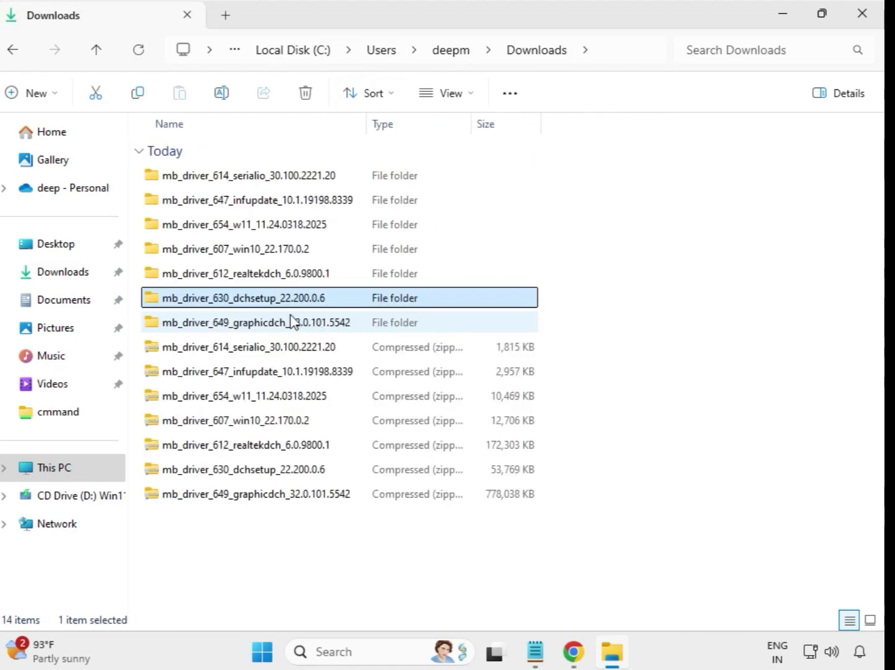
{"action": "left_click", "coordinate": [268, 325]}
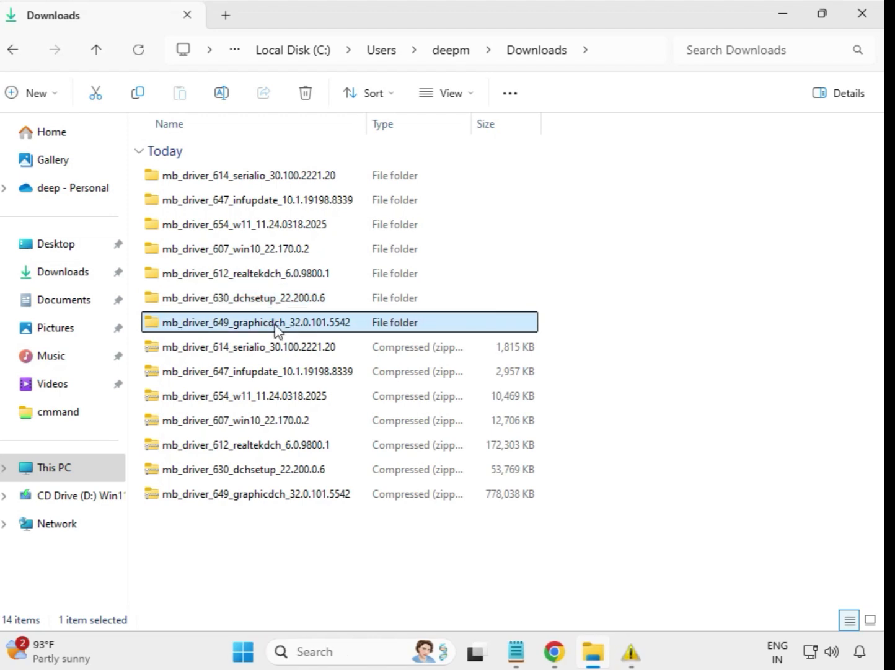
{"action": "double_click", "coordinate": [284, 326]}
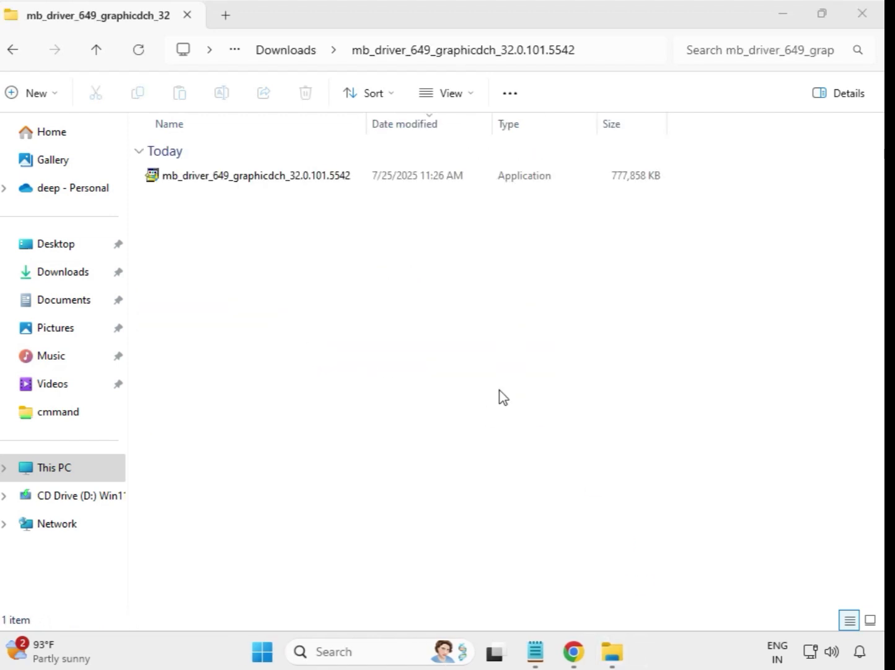
{"action": "left_click", "coordinate": [290, 177]}
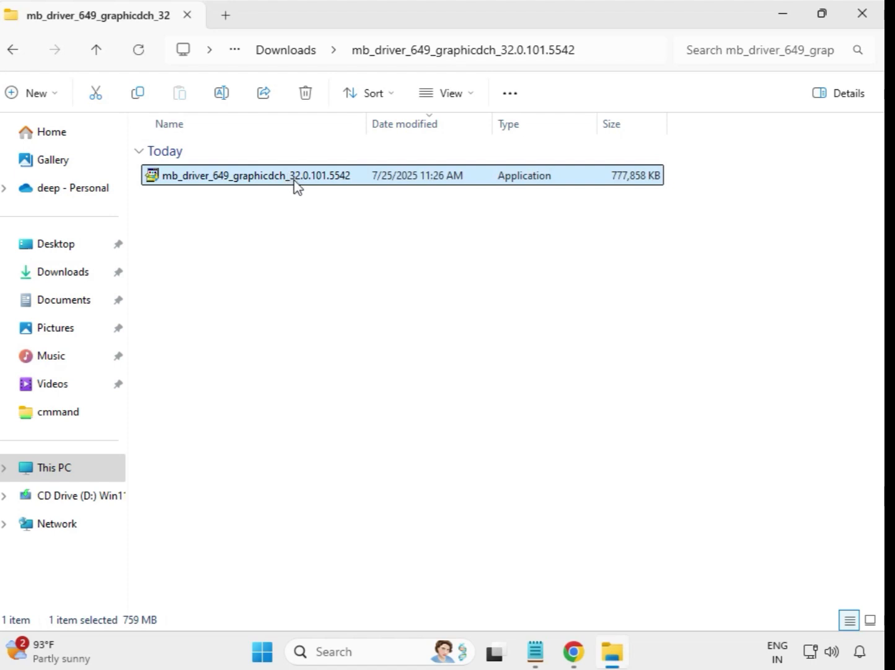
{"action": "right_click", "coordinate": [294, 181]}
{"action": "left_click", "coordinate": [377, 315]}
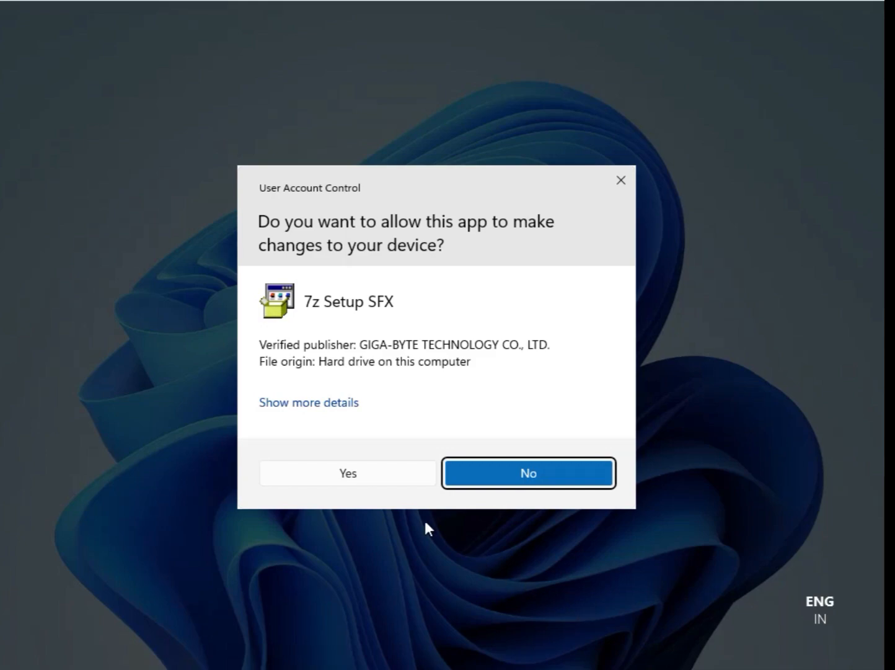
{"action": "left_click", "coordinate": [353, 473]}
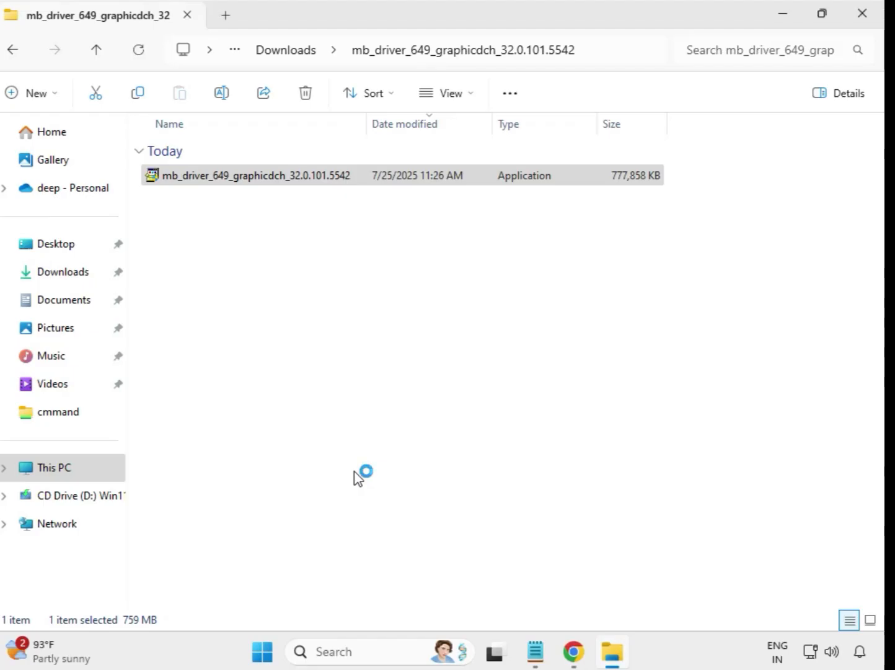